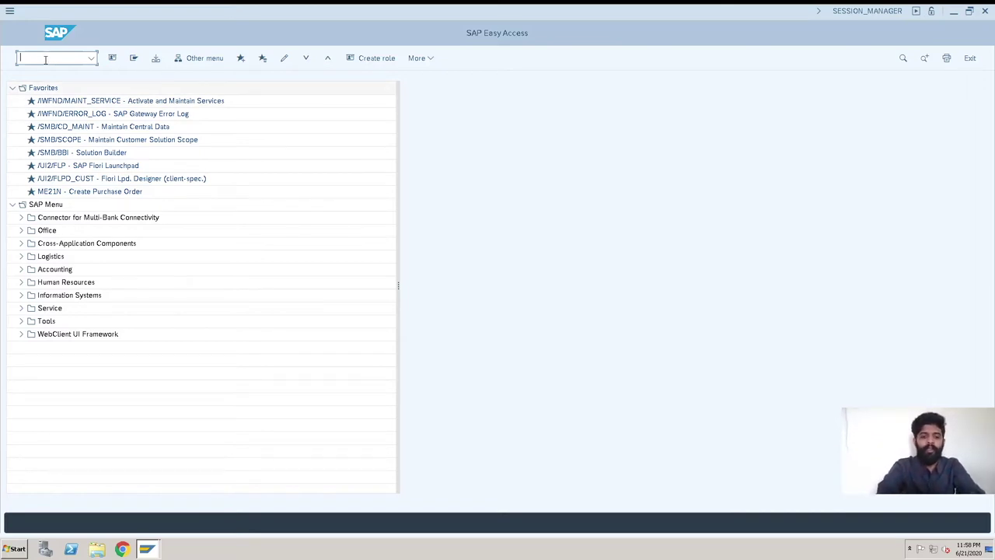
Run the spro transaction and display the SAP Reference IMG
{"action": "type", "text": "spro"}
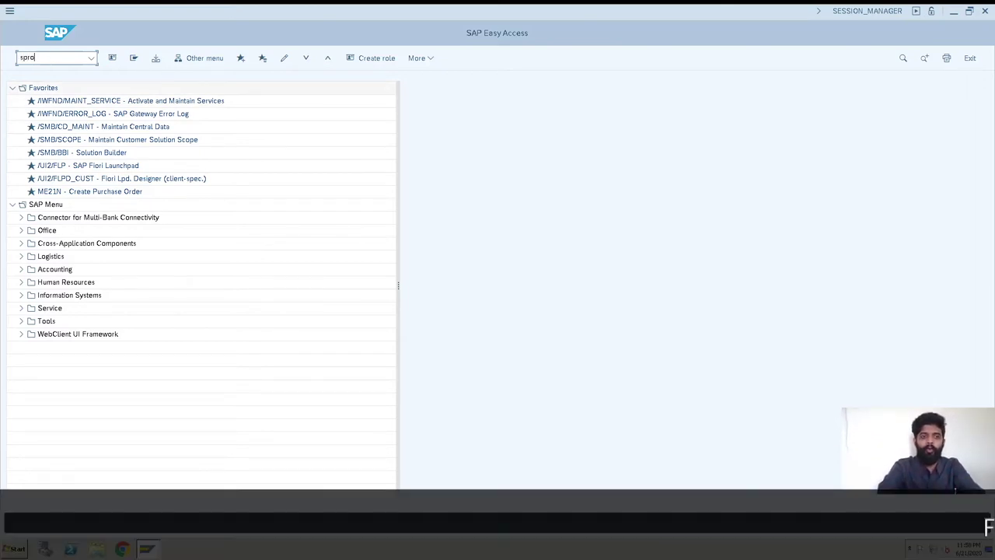
{"action": "key", "text": "Return"}
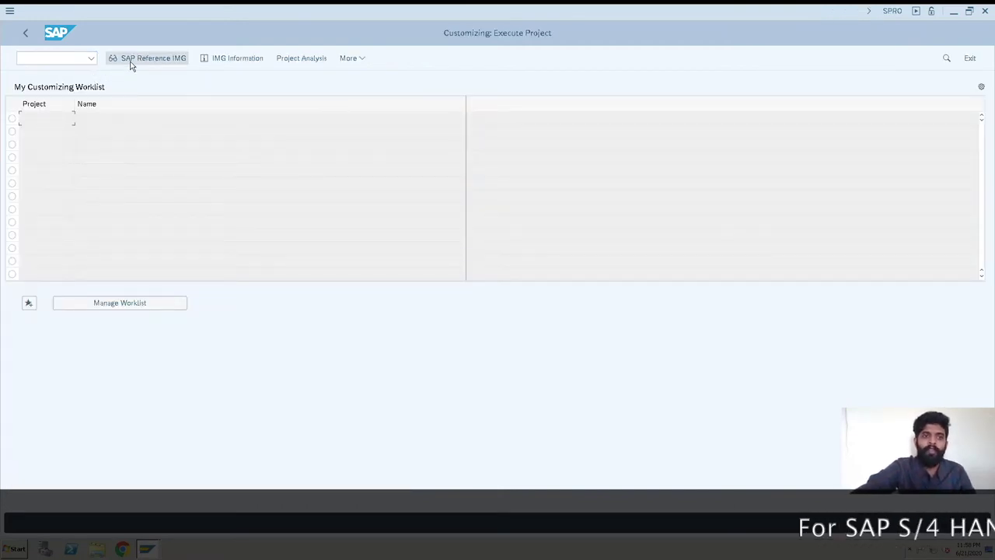
{"action": "left_click", "coordinate": [154, 58]}
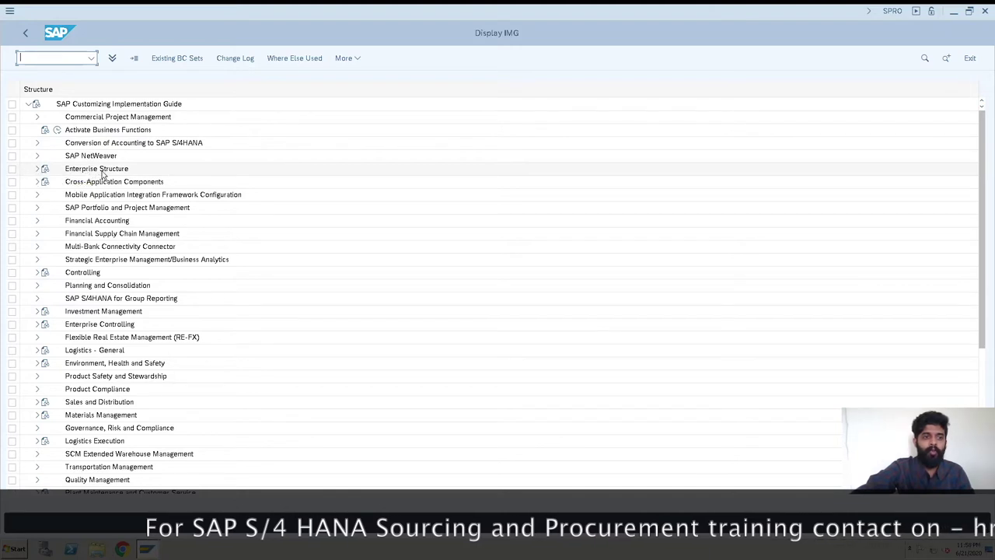
In the IMG structure, open the Define Plant activity under Enterprise Structure, Definition, Logistics - General
{"action": "left_click", "coordinate": [38, 169]}
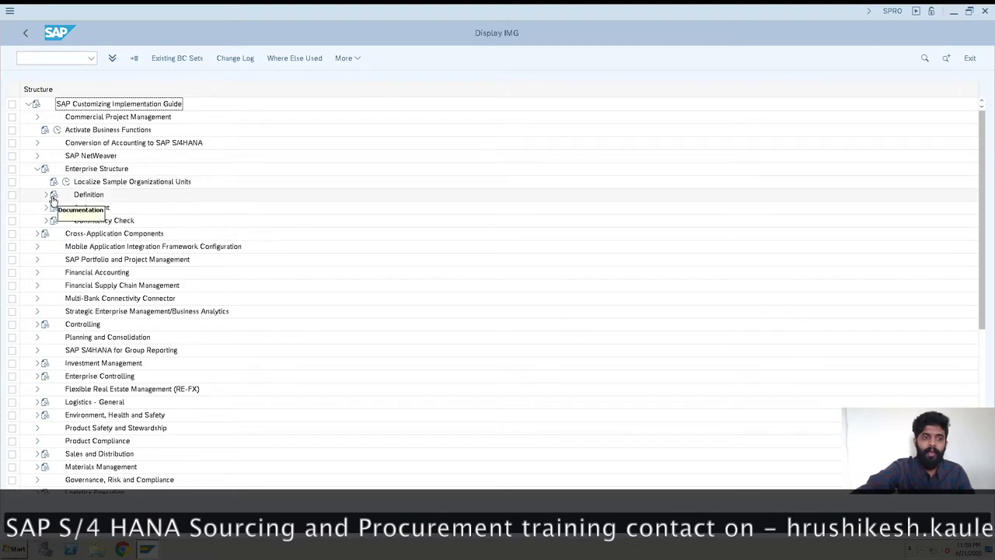
{"action": "left_click", "coordinate": [46, 196]}
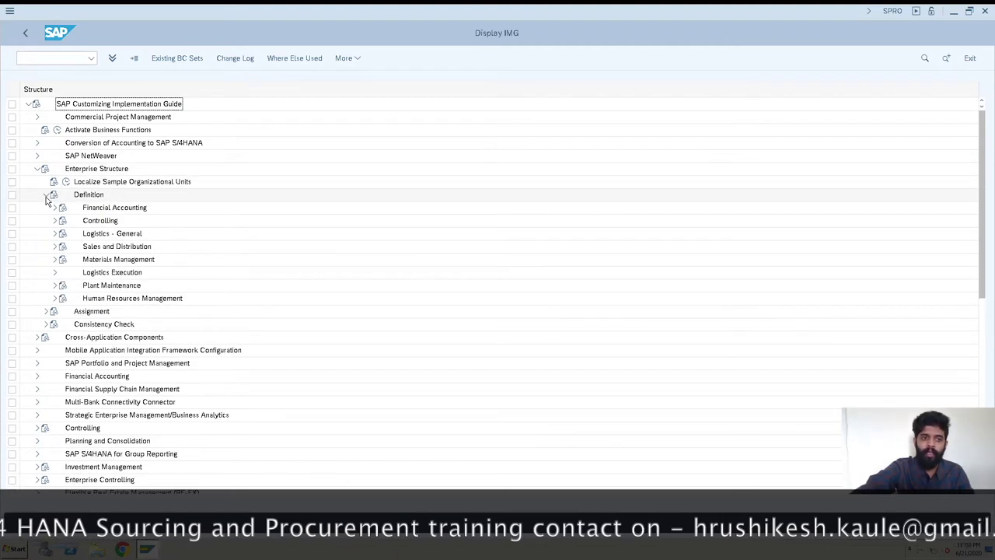
{"action": "left_click", "coordinate": [55, 234]}
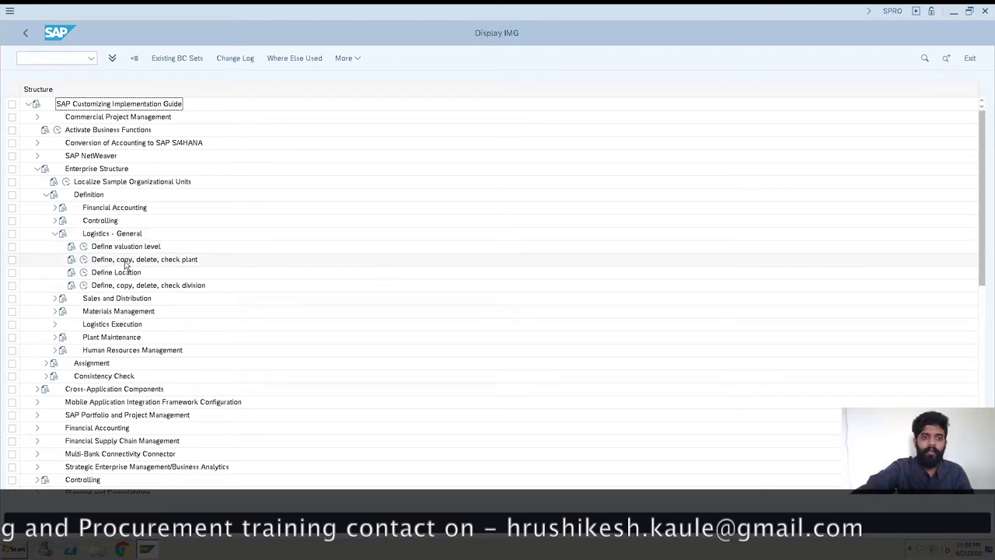
{"action": "left_click", "coordinate": [84, 260]}
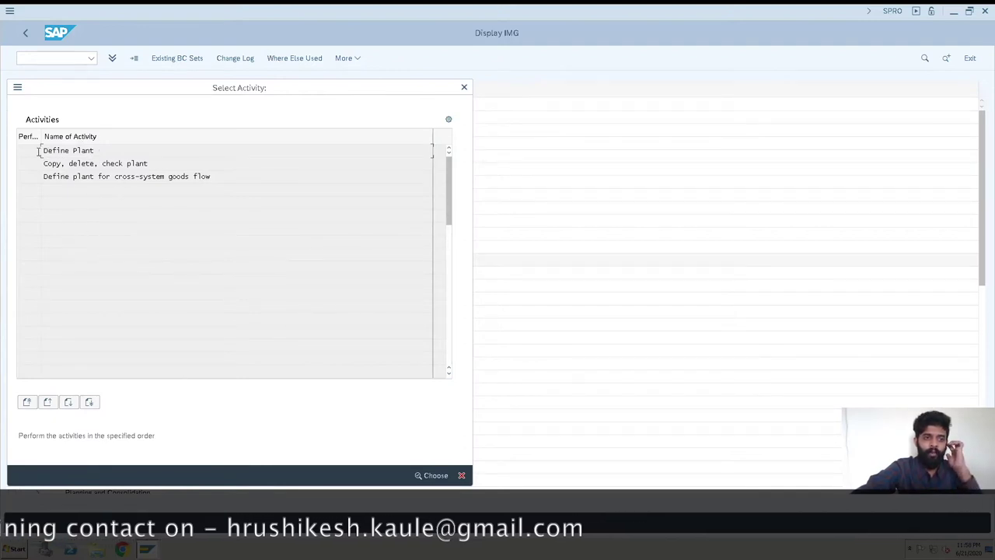
{"action": "double_click", "coordinate": [30, 151]}
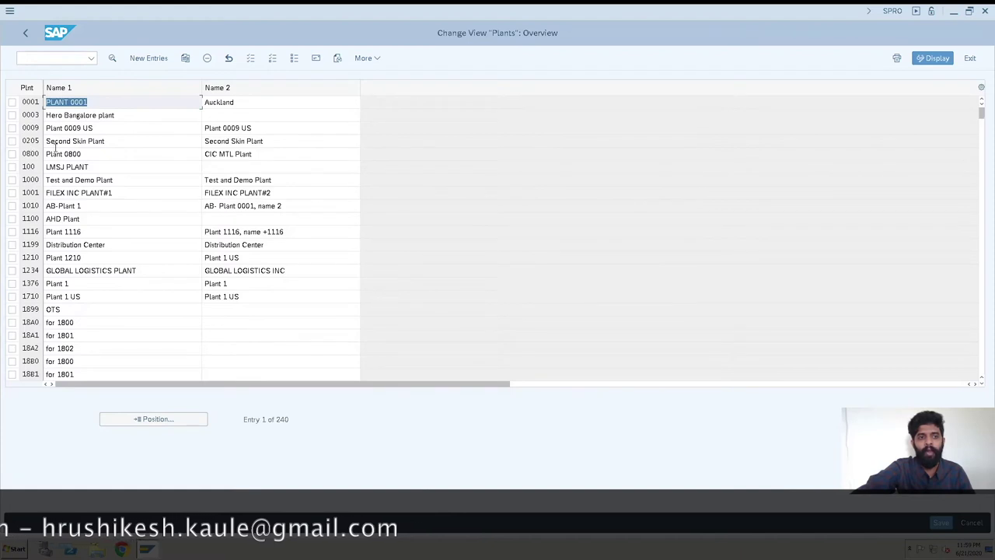
Look over the existing plants in the overview and start a new plant entry
{"action": "left_click", "coordinate": [119, 192]}
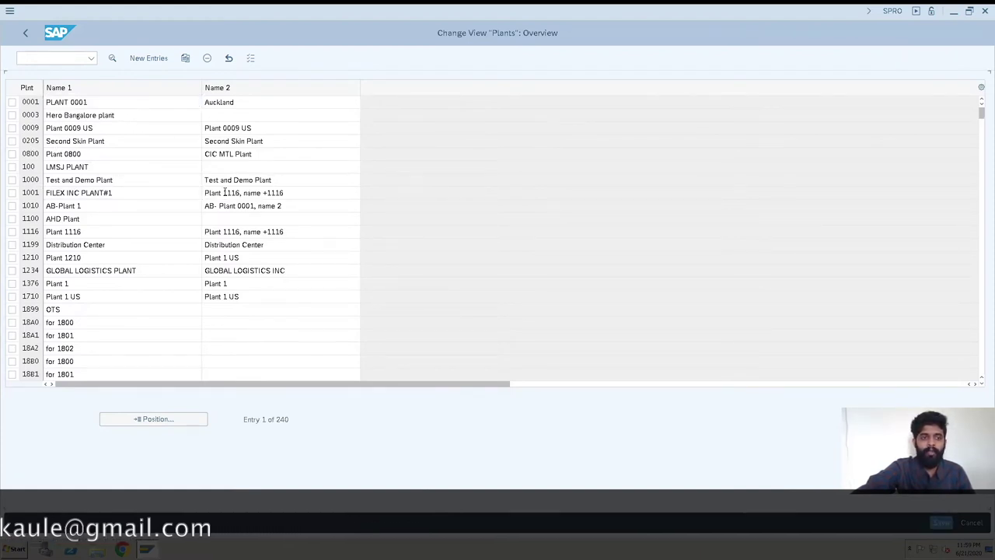
{"action": "scroll", "coordinate": [225, 192], "scroll_direction": "down", "scroll_amount": 5}
{"action": "scroll", "coordinate": [225, 192], "scroll_direction": "down", "scroll_amount": 4}
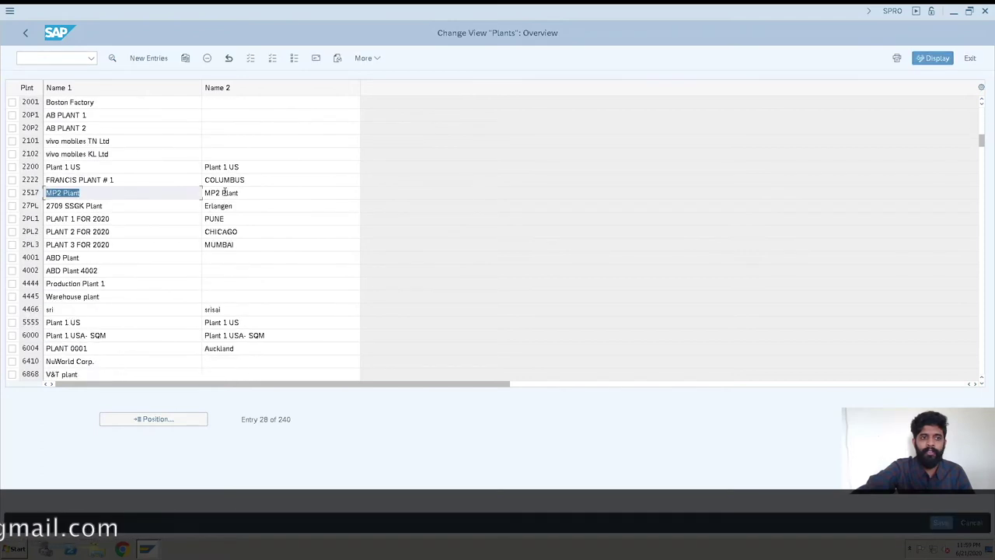
{"action": "scroll", "coordinate": [224, 192], "scroll_direction": "up", "scroll_amount": 6}
{"action": "scroll", "coordinate": [225, 192], "scroll_direction": "up", "scroll_amount": 3}
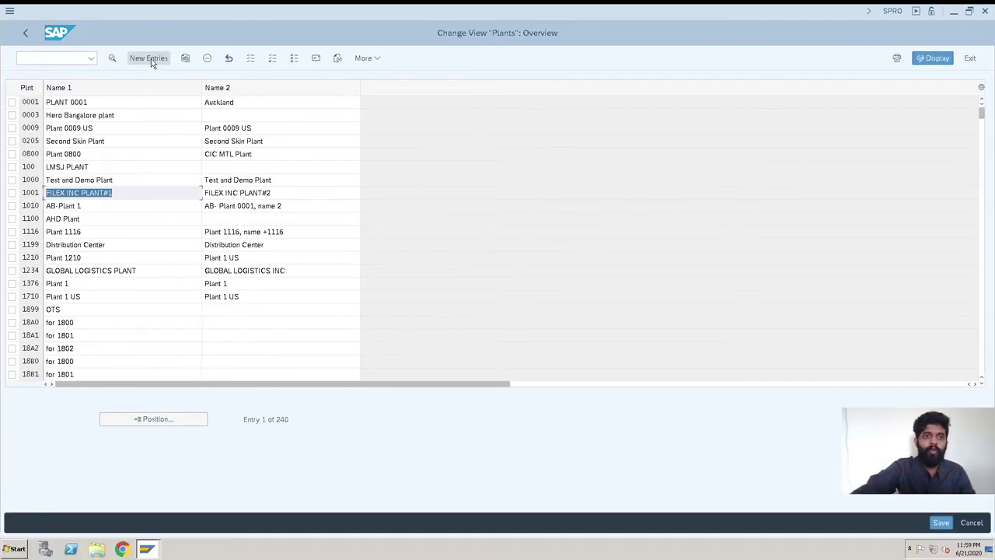
{"action": "left_click", "coordinate": [151, 58]}
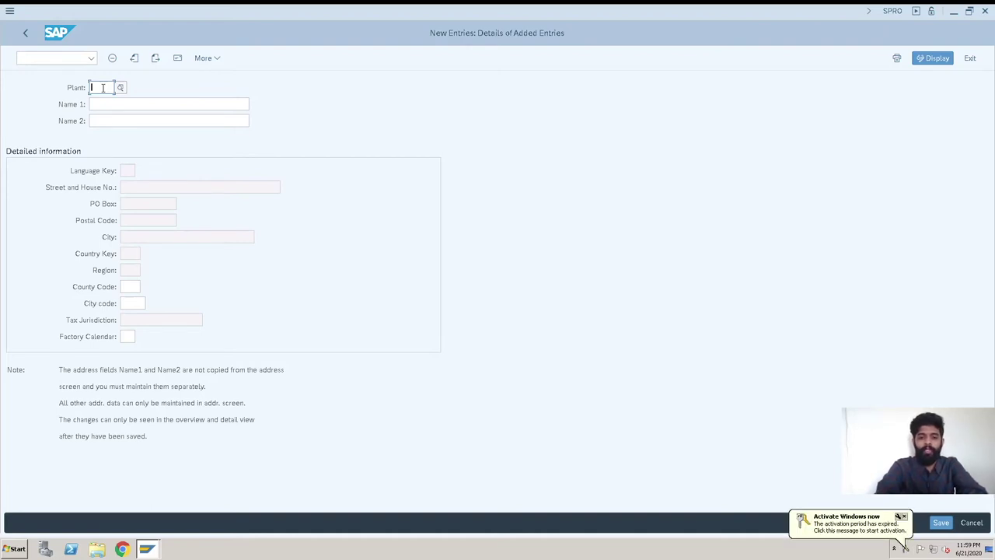
{"action": "type", "text": "4"}
{"action": "type", "text": "b"}
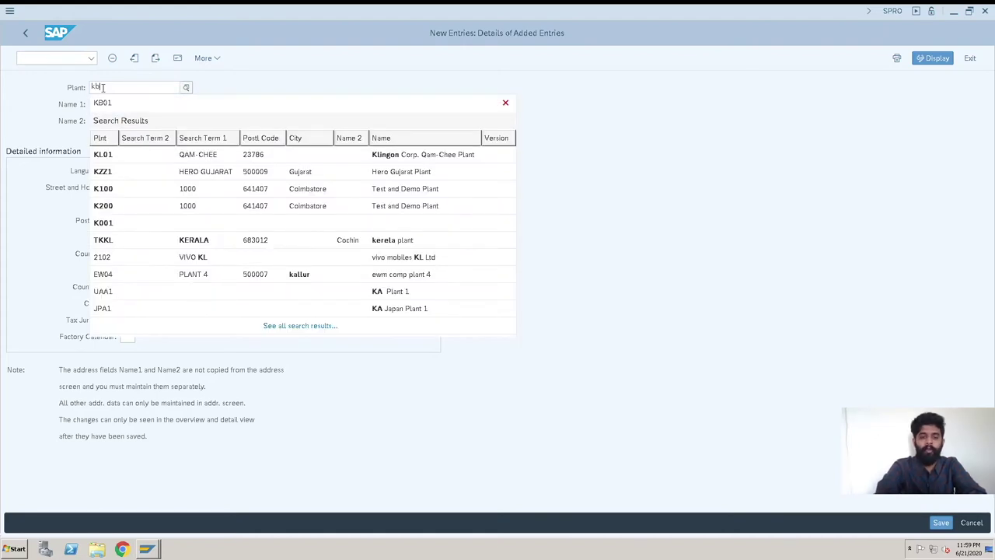
{"action": "type", "text": "01"}
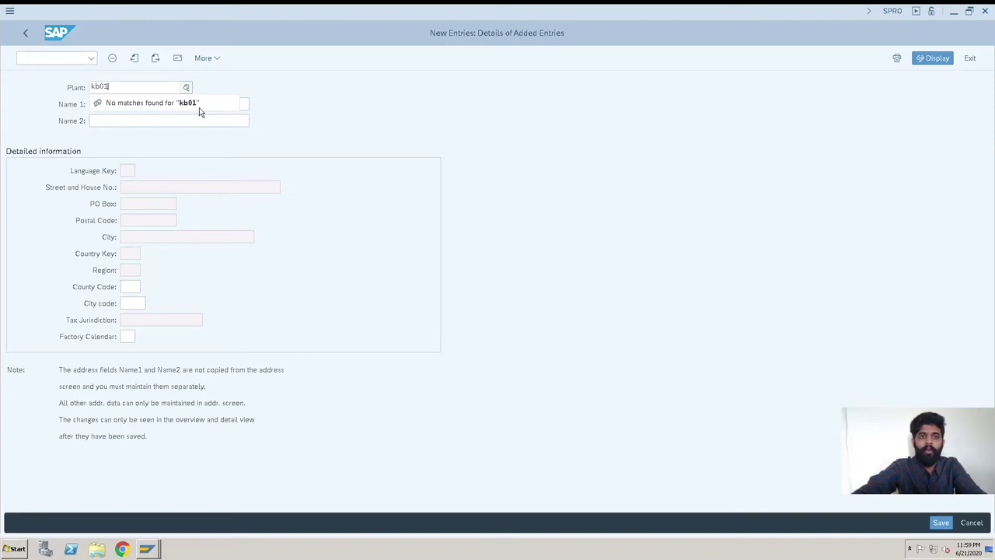
{"action": "key", "text": "BackSpace"}
{"action": "key", "text": "BackSpace"}
{"action": "key", "text": "BackSpace"}
{"action": "key", "text": "BackSpace"}
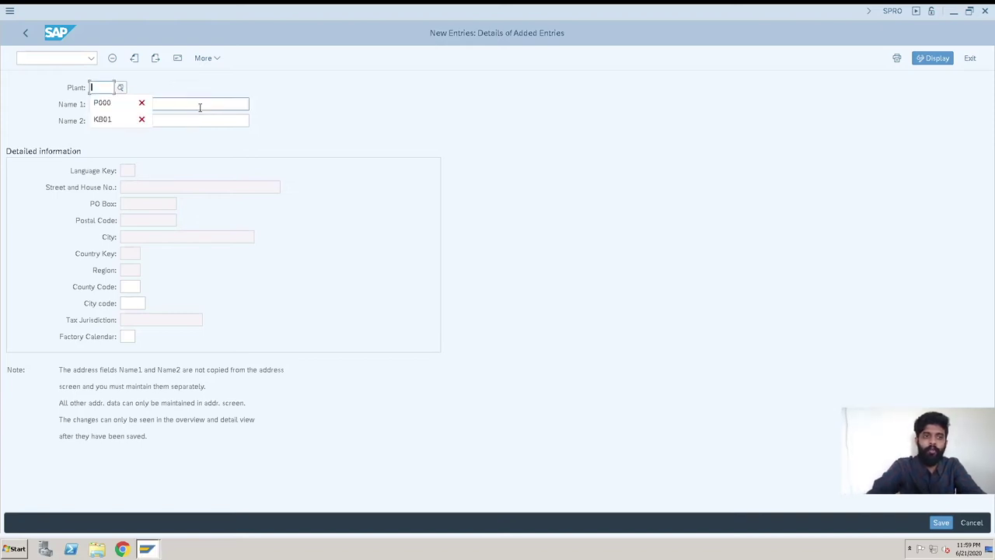
Enter KB01 as the plant code and Kaule Brothers Ltd. Pune as Name 1, leaving Name 2 empty
{"action": "type", "text": "KB01"}
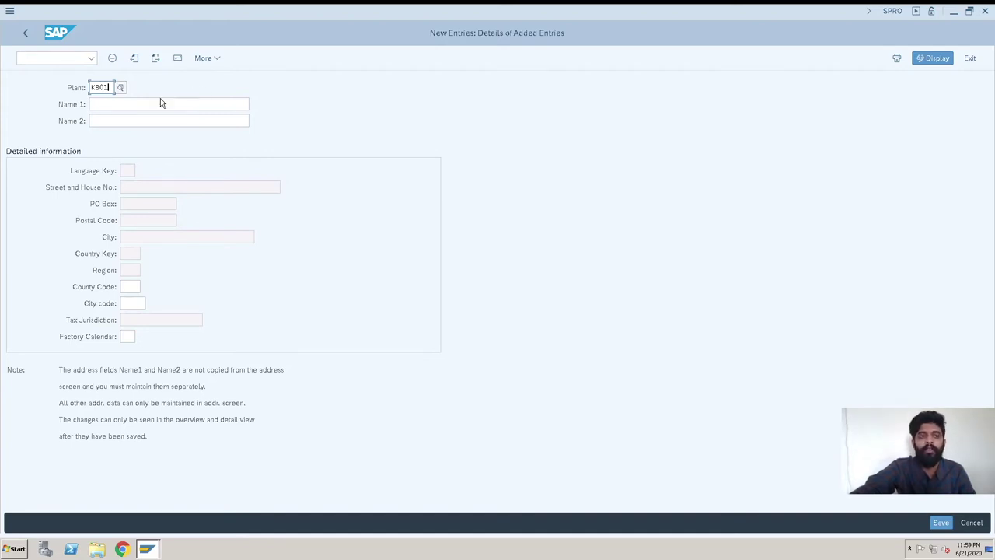
{"action": "left_click", "coordinate": [117, 104]}
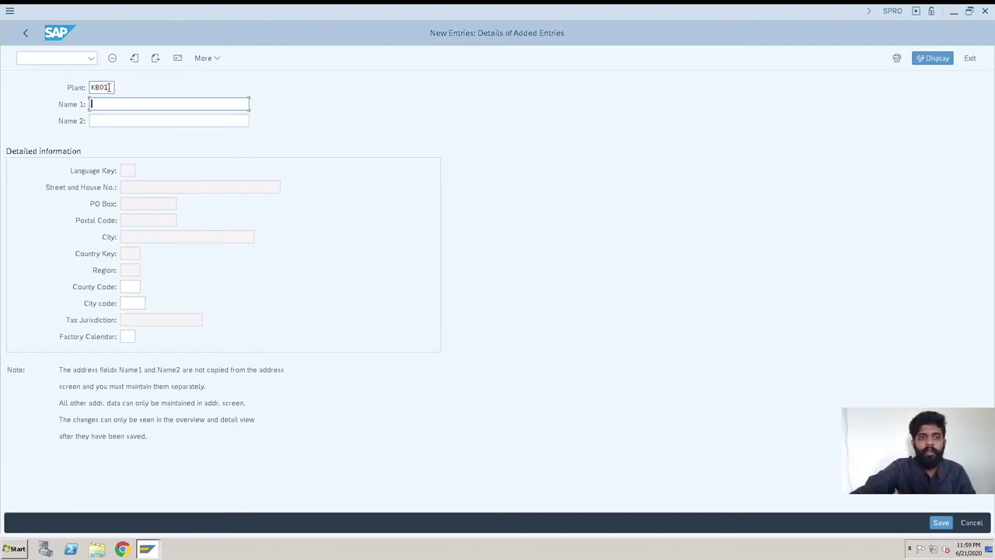
{"action": "left_click", "coordinate": [108, 87]}
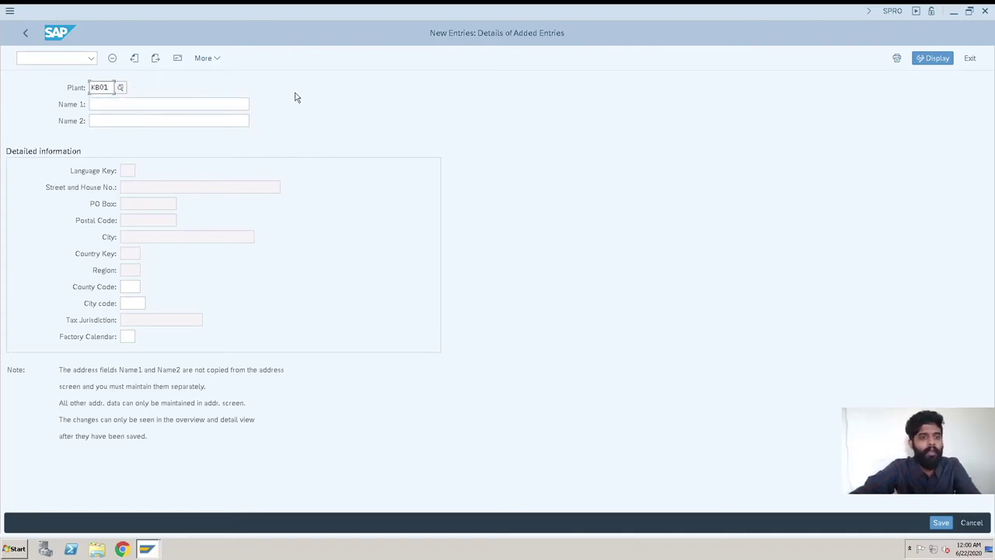
{"action": "left_click", "coordinate": [151, 107]}
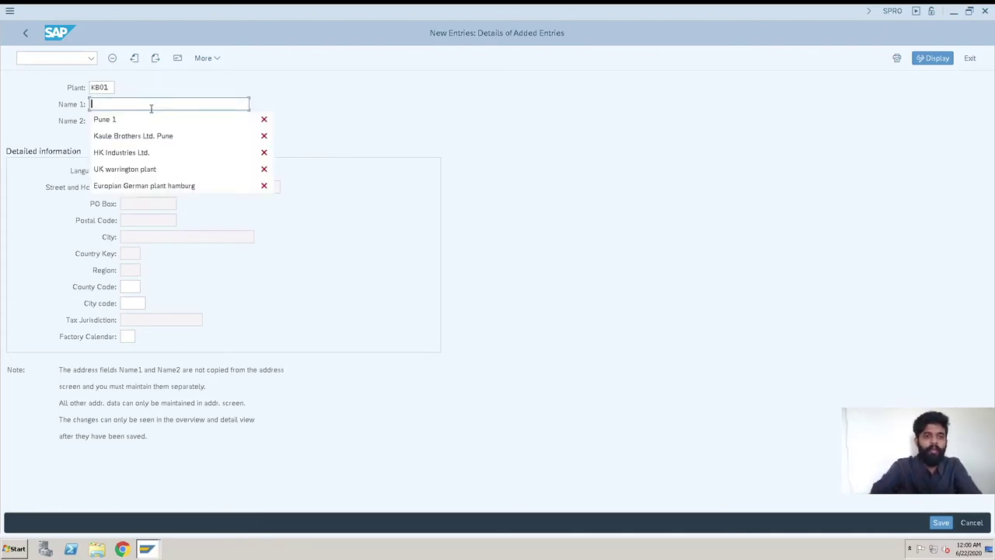
{"action": "key", "text": "Down"}
{"action": "key", "text": "Down"}
{"action": "key", "text": "Return"}
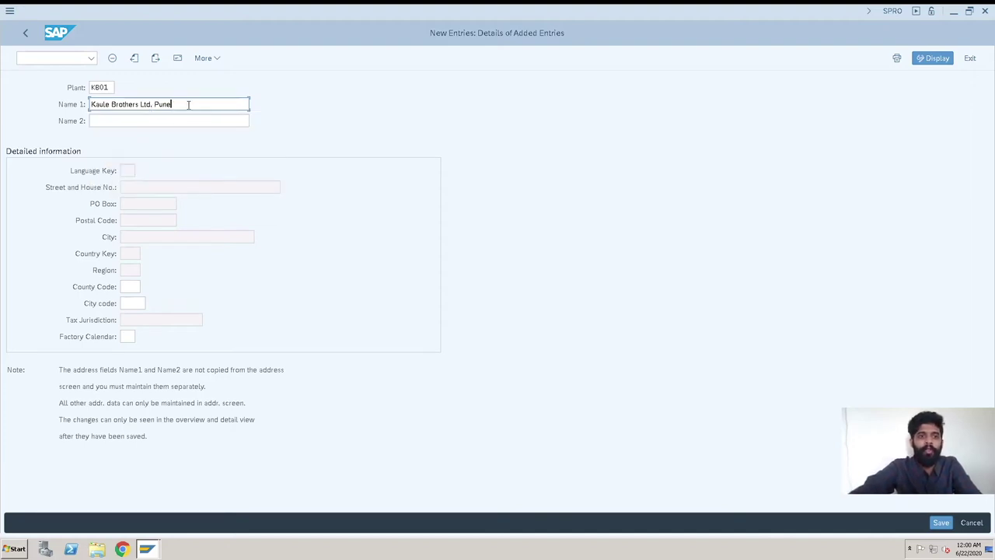
{"action": "left_click_drag", "start_coordinate": [187, 104], "coordinate": [83, 107]}
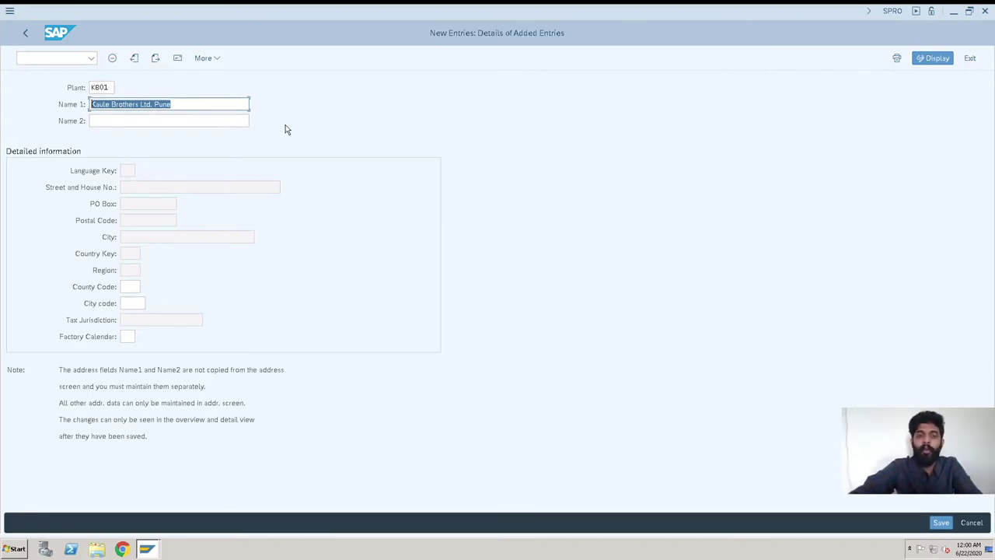
{"action": "left_click", "coordinate": [200, 120]}
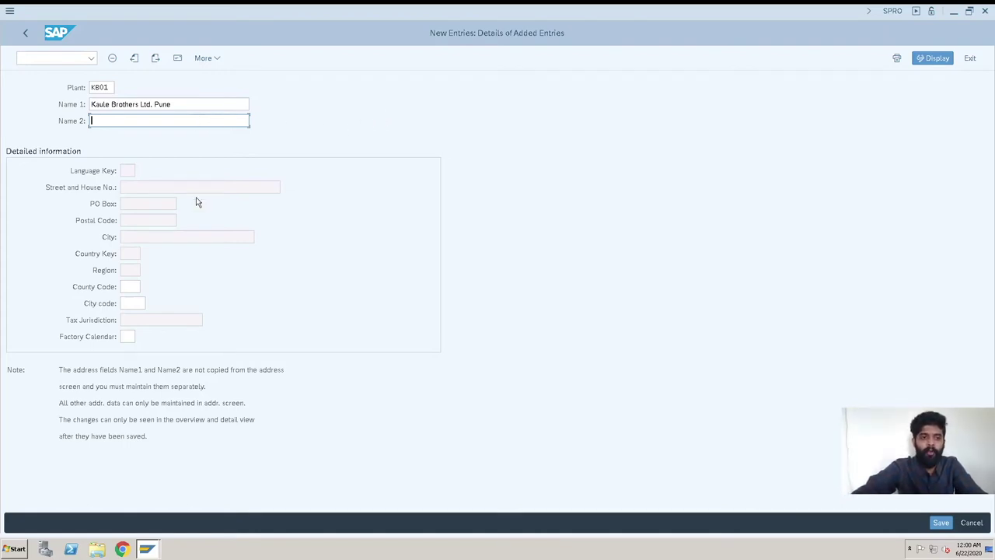
Find India among the factory calendar keys and assign calendar IN to the new plant
{"action": "left_click", "coordinate": [128, 336]}
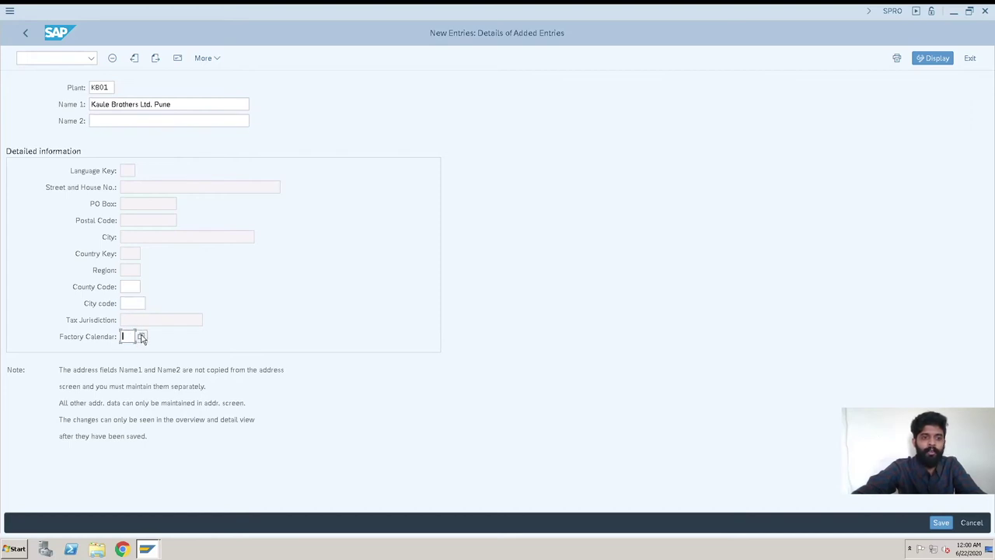
{"action": "left_click", "coordinate": [141, 336]}
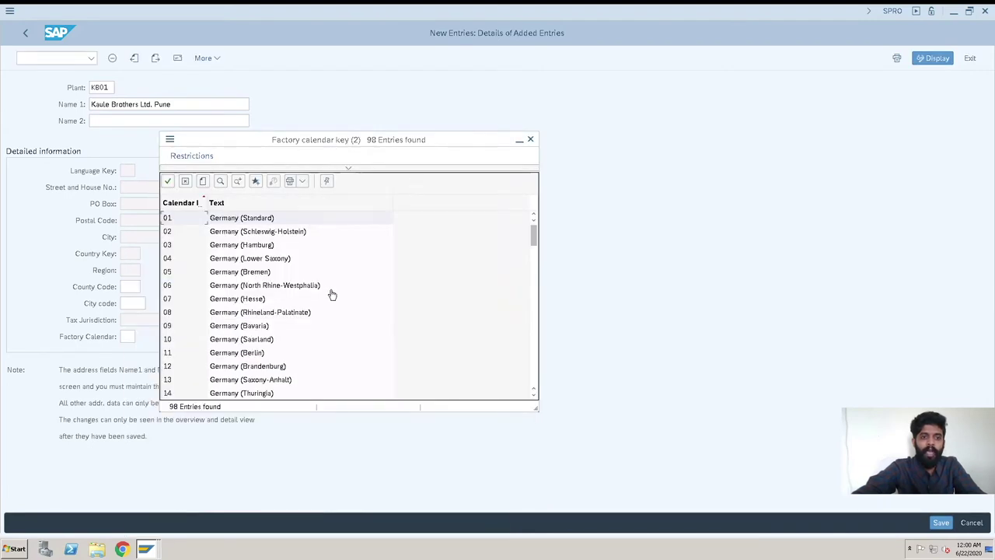
{"action": "scroll", "coordinate": [330, 291], "scroll_direction": "down", "scroll_amount": 10}
{"action": "scroll", "coordinate": [329, 295], "scroll_direction": "down", "scroll_amount": 8}
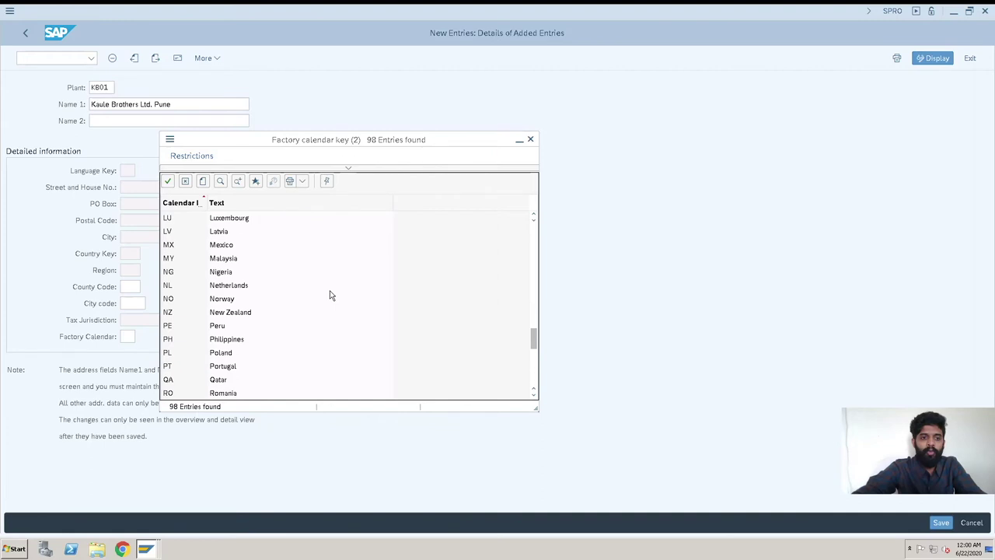
{"action": "scroll", "coordinate": [331, 293], "scroll_direction": "down", "scroll_amount": 2}
{"action": "scroll", "coordinate": [331, 293], "scroll_direction": "up", "scroll_amount": 1}
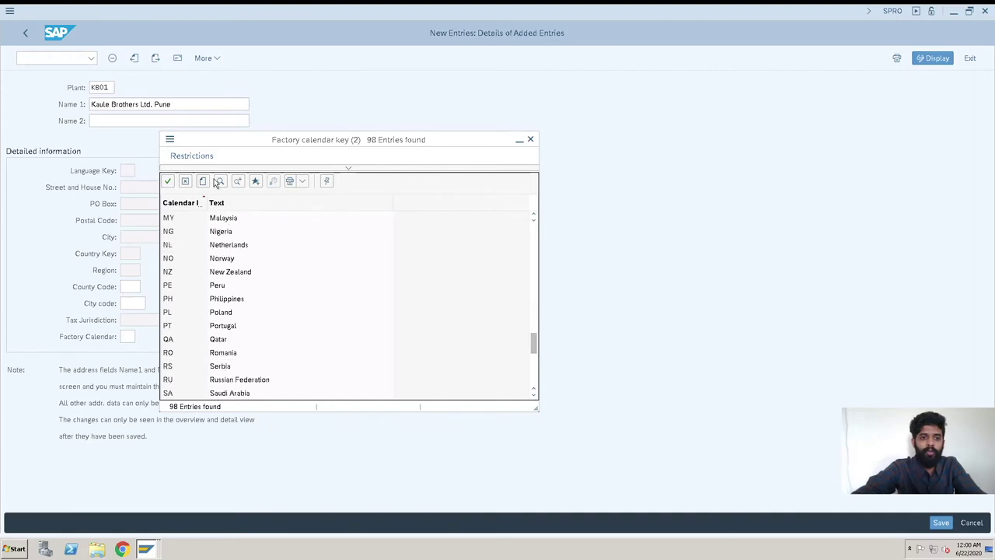
{"action": "left_click", "coordinate": [218, 182]}
{"action": "type", "text": "in"}
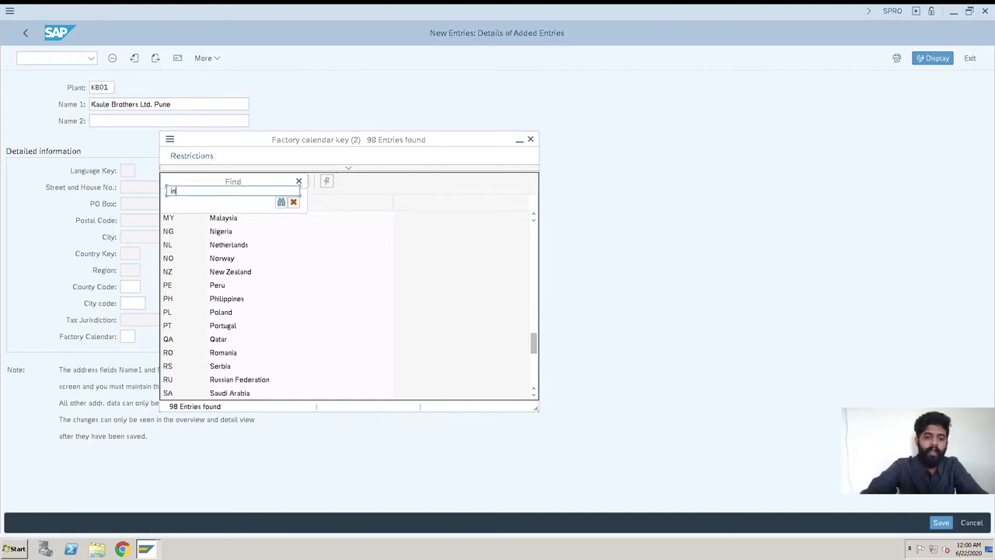
{"action": "type", "text": "dia"}
{"action": "key", "text": "Return"}
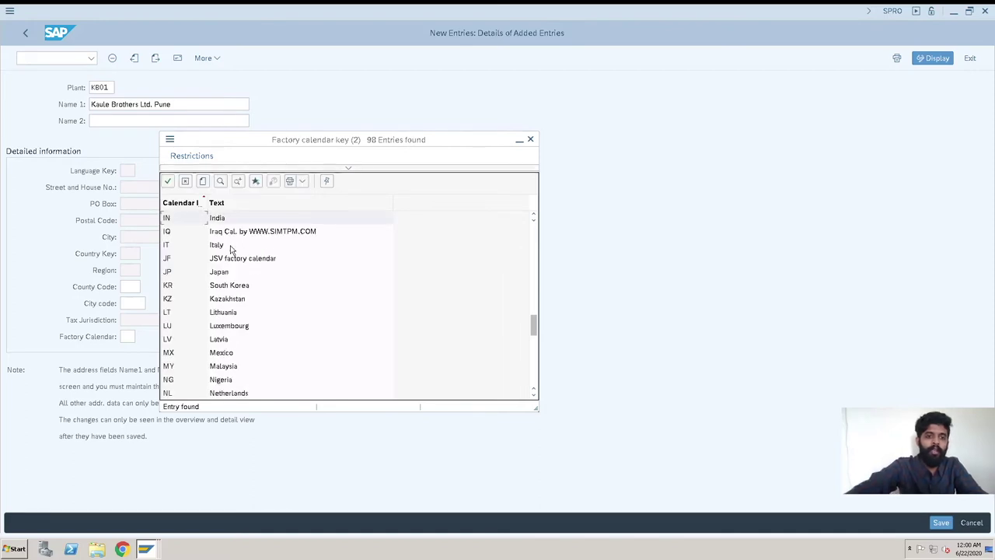
{"action": "double_click", "coordinate": [177, 221]}
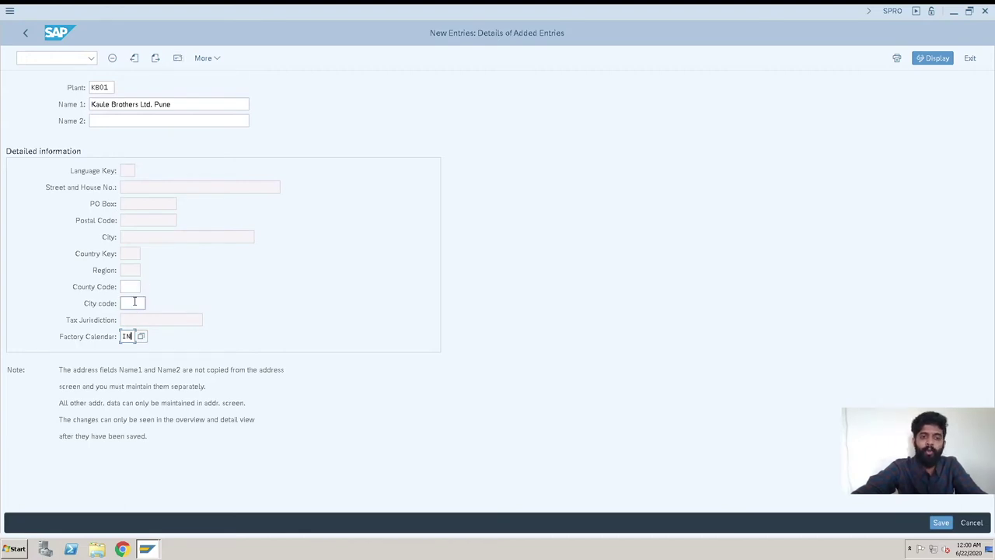
Open the address data of plant KB01 for editing and set the title to Company
{"action": "left_click", "coordinate": [178, 62]}
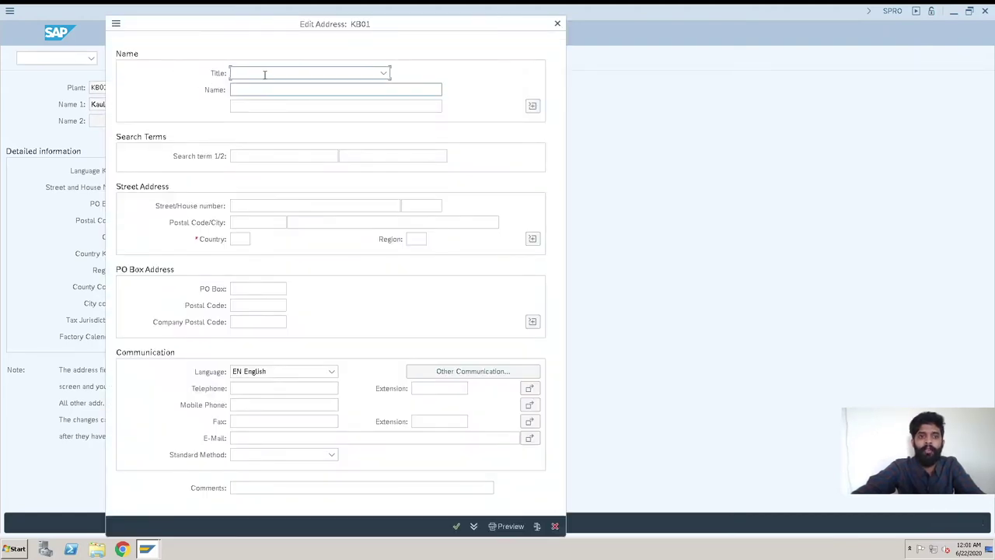
{"action": "left_click", "coordinate": [264, 73]}
{"action": "left_click", "coordinate": [278, 87]}
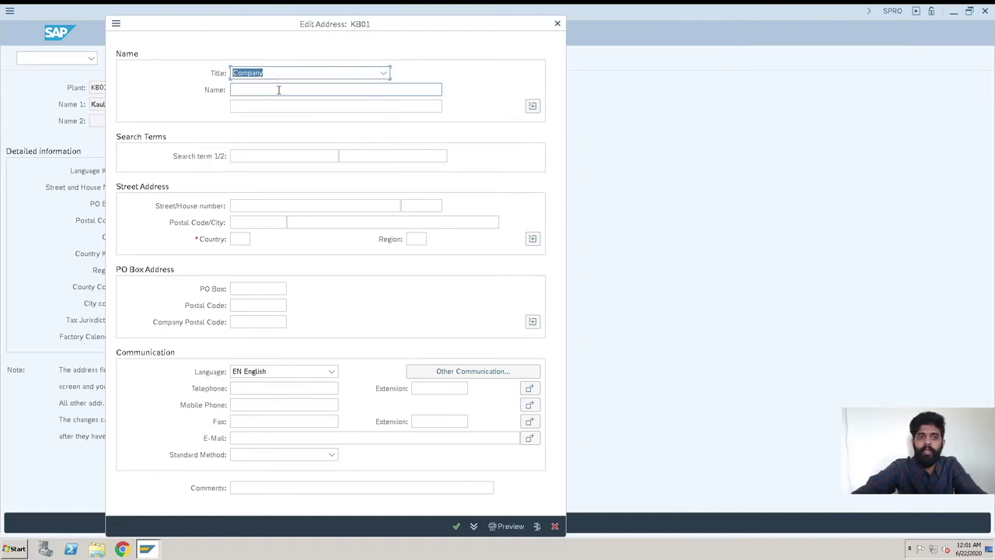
{"action": "left_click", "coordinate": [304, 72]}
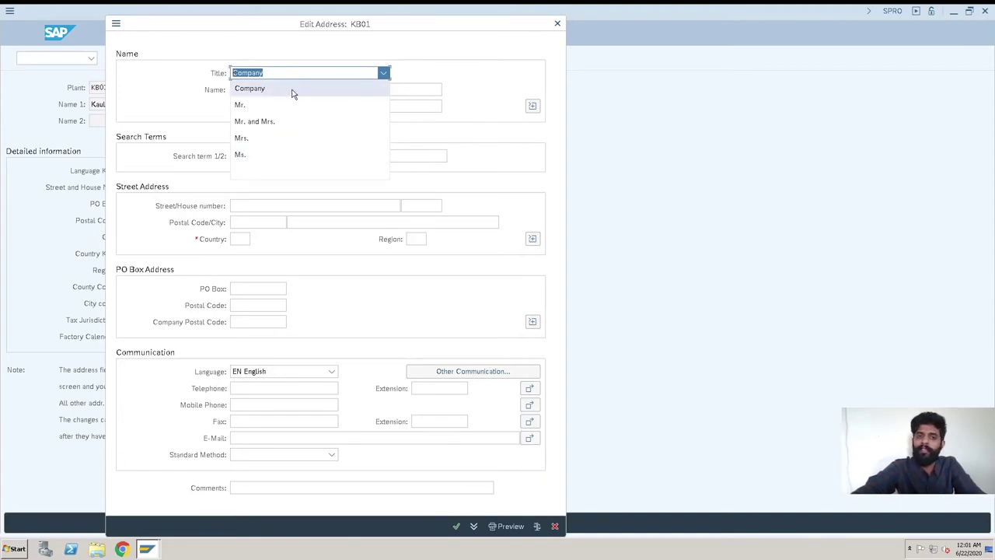
{"action": "left_click", "coordinate": [293, 90]}
Enter Kaule Brothers Ltd. as the name in the plant's address
{"action": "left_click", "coordinate": [293, 91]}
{"action": "key", "text": "Down"}
{"action": "key", "text": "Down"}
{"action": "key", "text": "Return"}
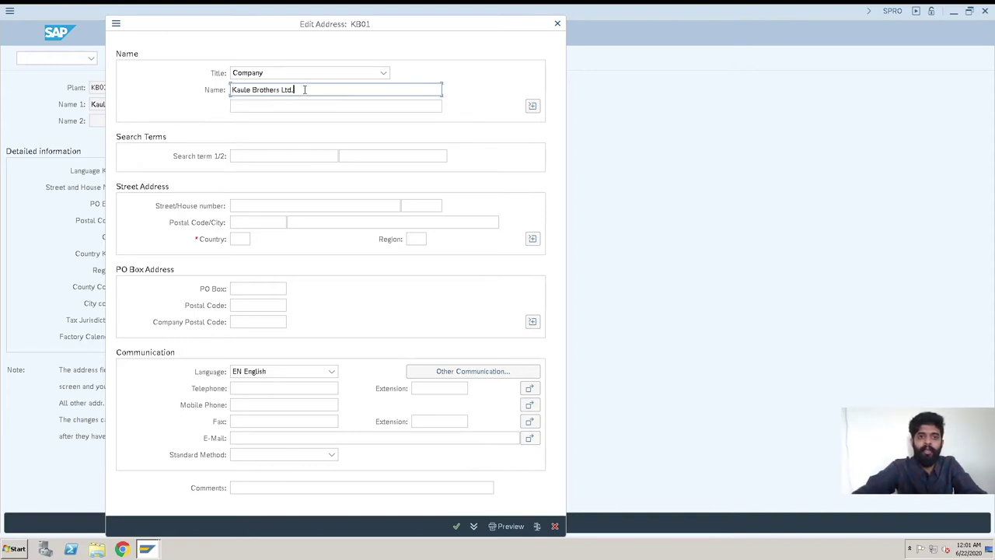
Clear the name in the KB01 address and re-enter it as Kaule Brothers Ltd
{"action": "left_click_drag", "start_coordinate": [333, 23], "coordinate": [406, 29]}
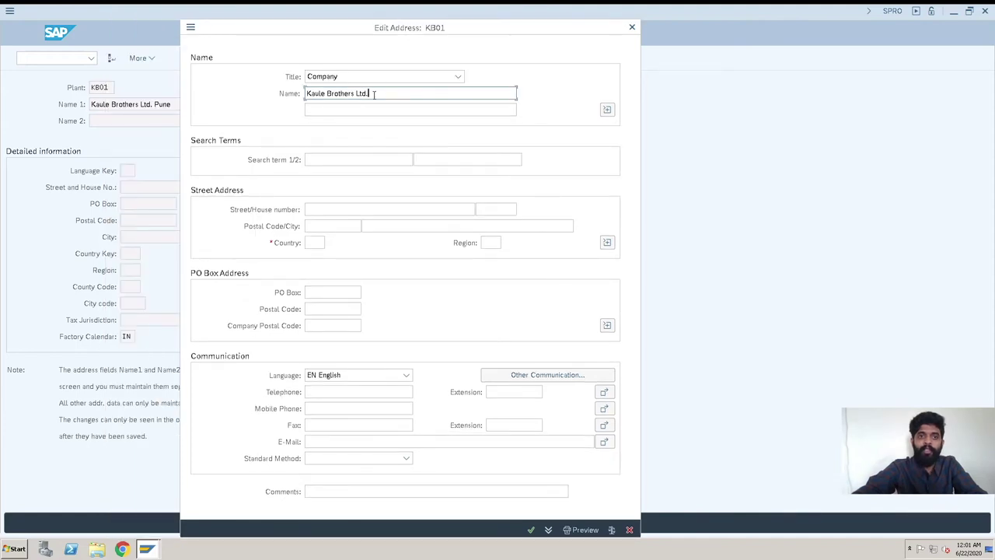
{"action": "left_click_drag", "start_coordinate": [371, 93], "coordinate": [278, 94]}
{"action": "key", "text": "BackSpace"}
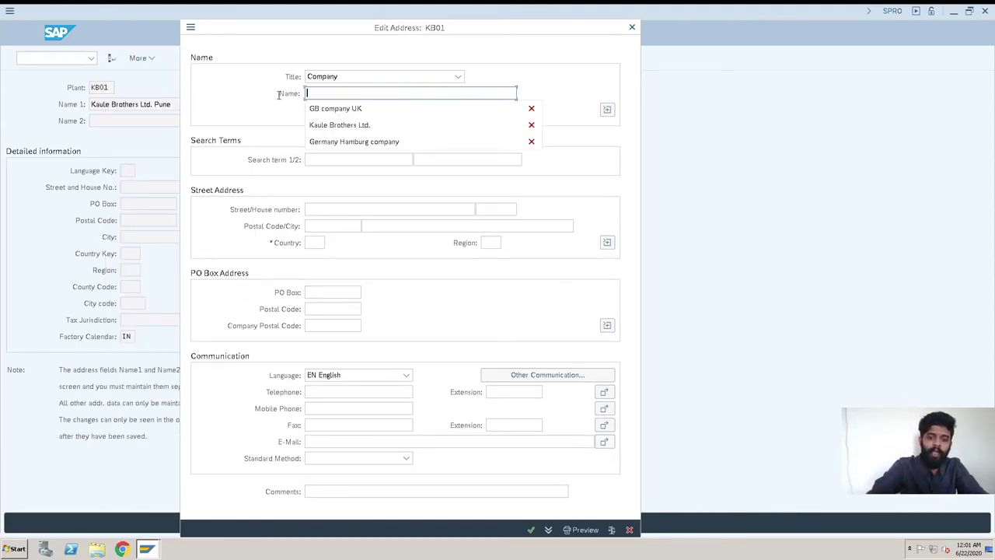
{"action": "type", "text": "Kaule "}
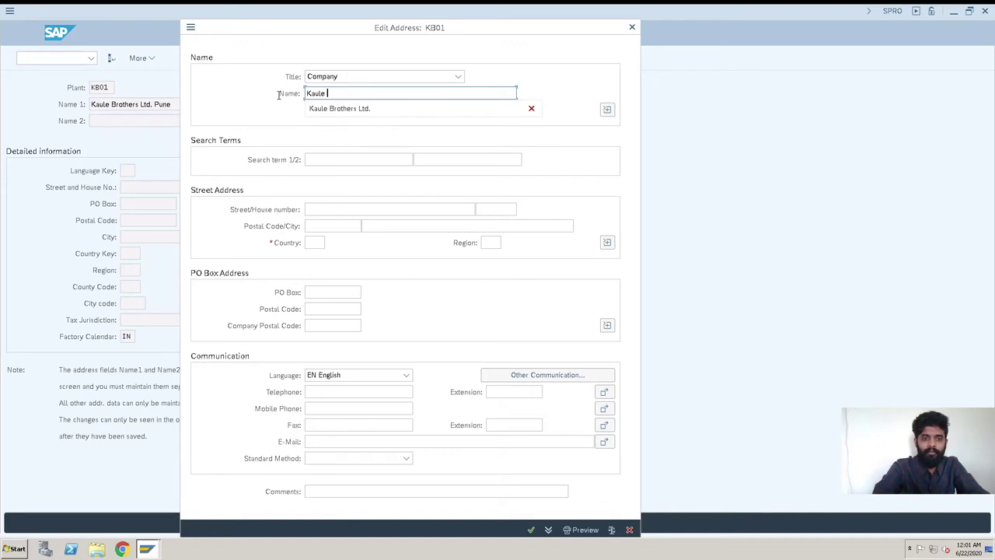
{"action": "type", "text": "Brothe"}
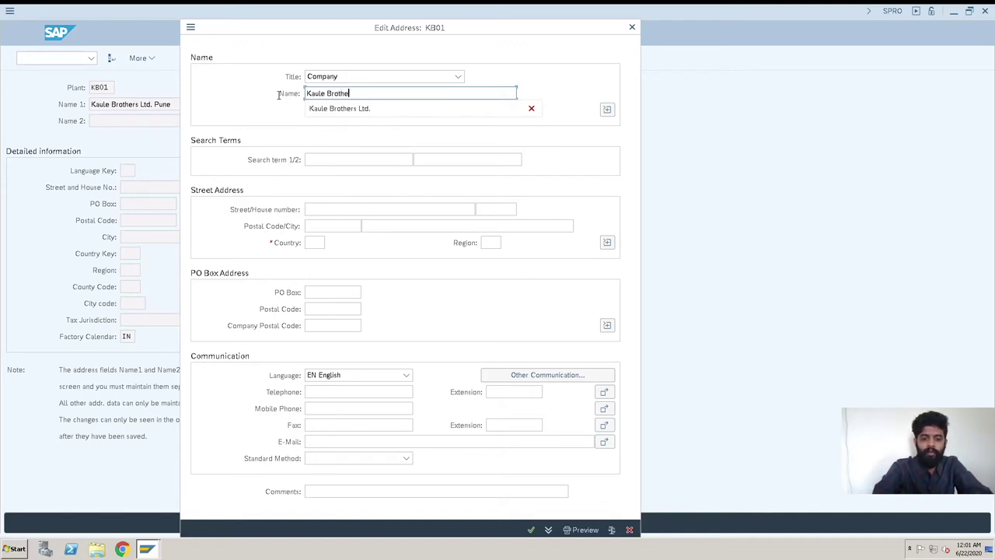
{"action": "type", "text": "rs Lt"}
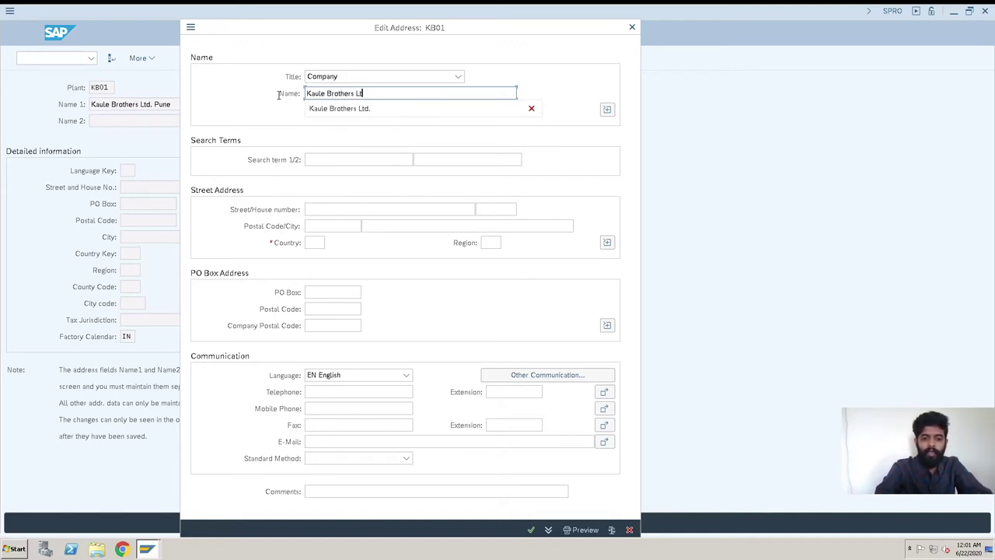
{"action": "type", "text": "d."}
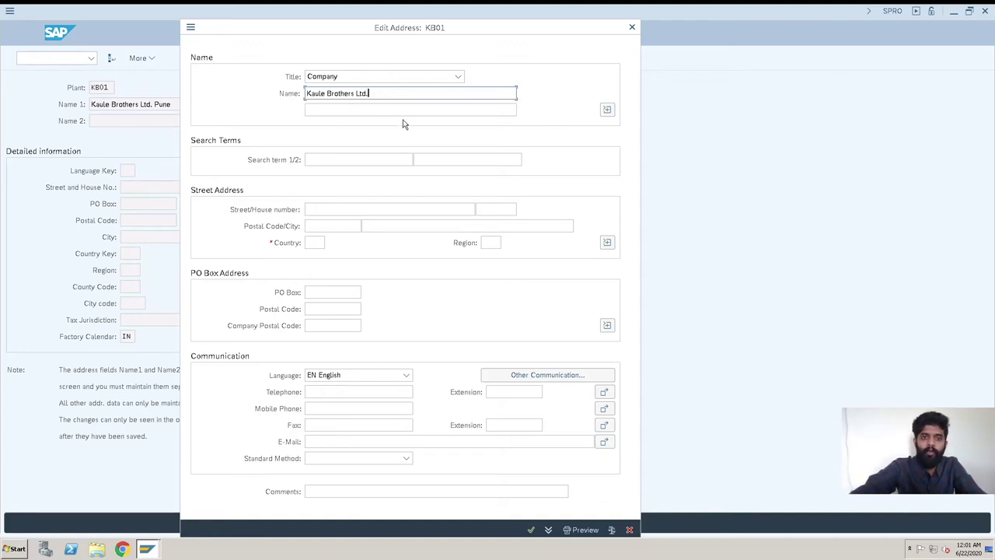
Enter Kaule Brothers as the first search term of the plant's address
{"action": "left_click", "coordinate": [348, 158]}
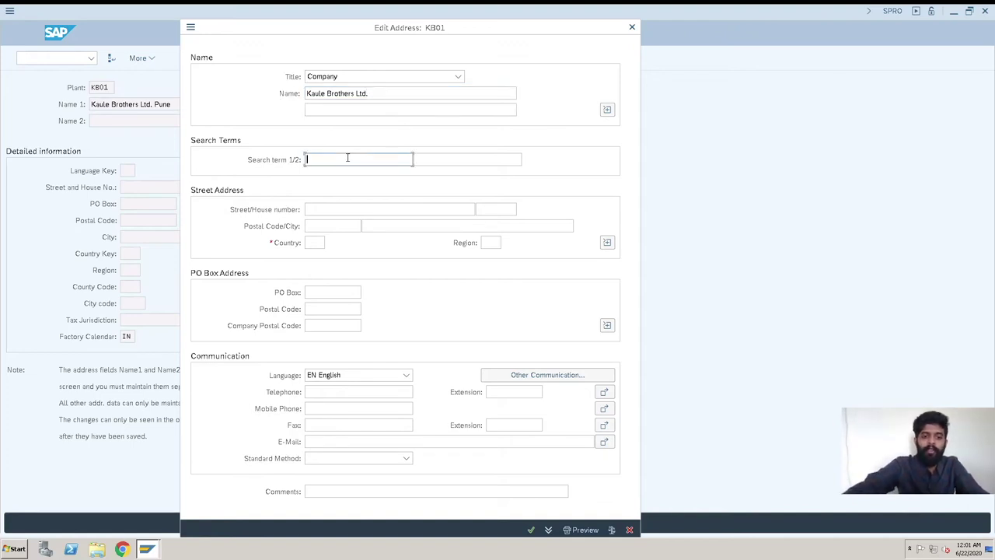
{"action": "type", "text": "Kaule "}
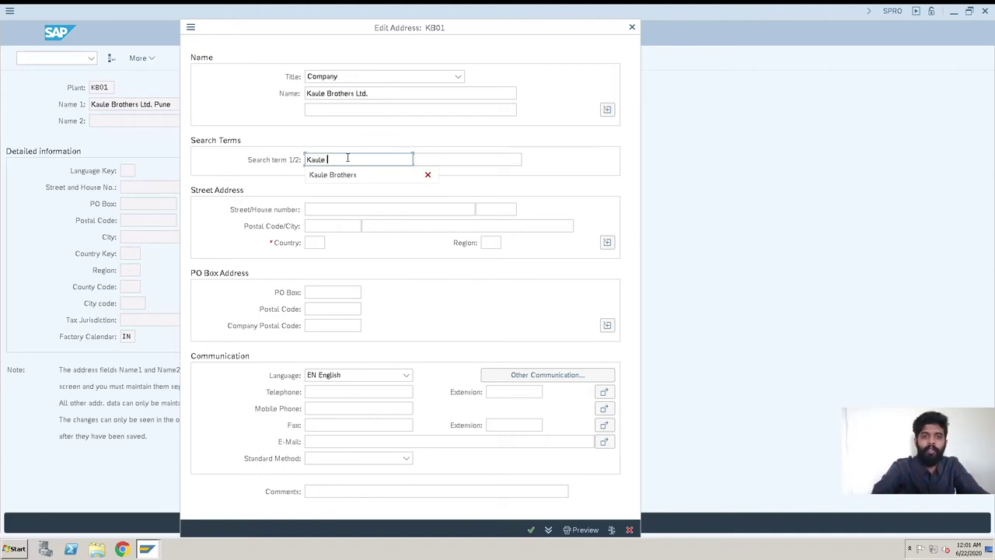
{"action": "type", "text": "Brother"}
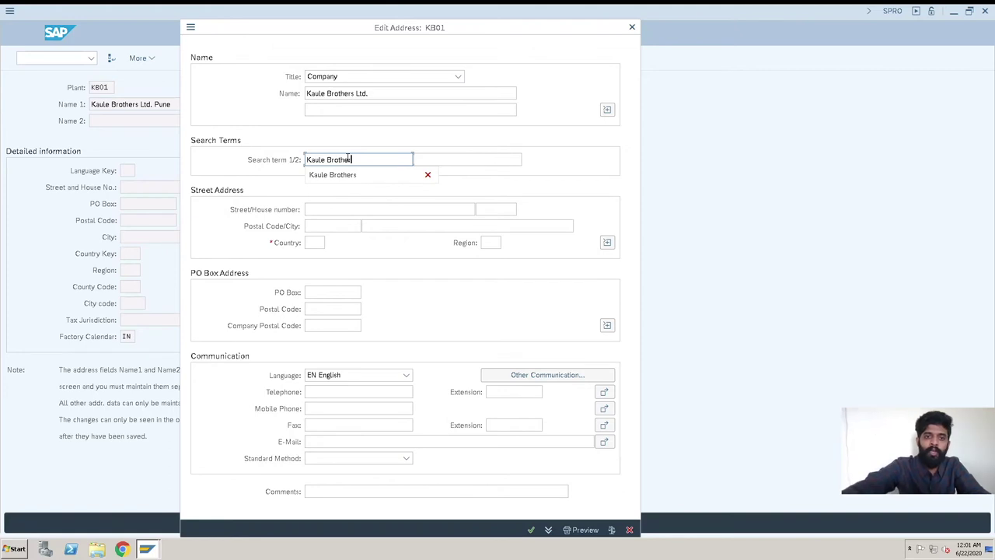
{"action": "type", "text": "s"}
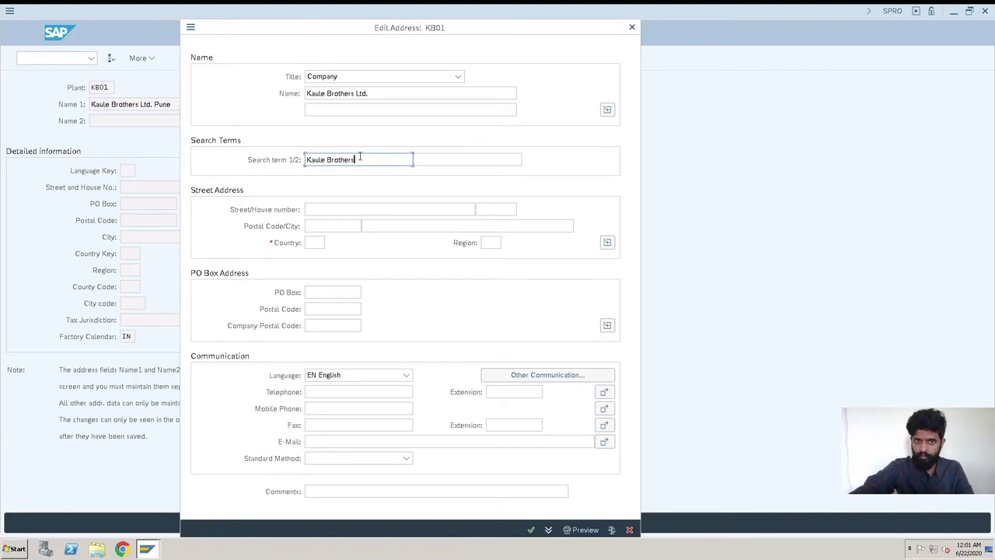
{"action": "left_click", "coordinate": [334, 210]}
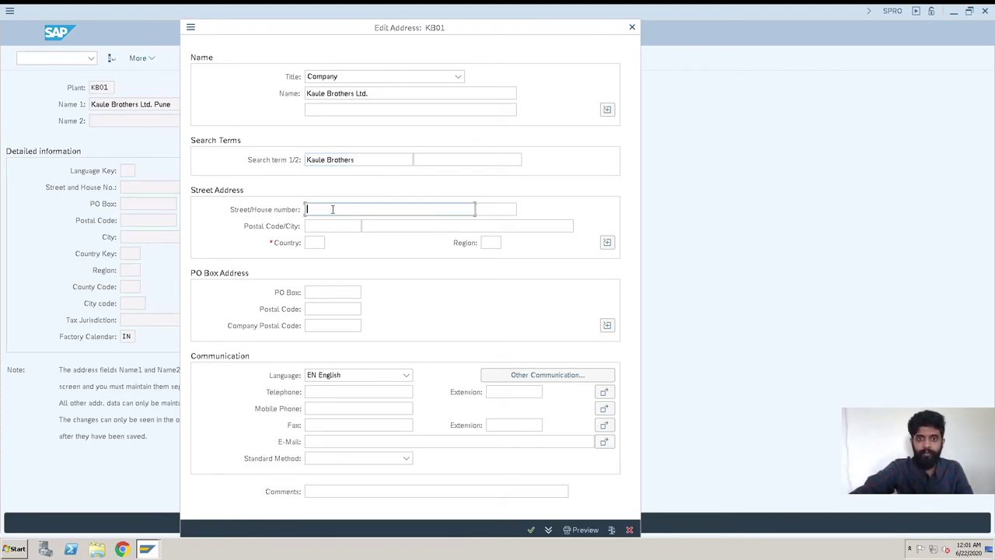
{"action": "left_click", "coordinate": [607, 241]}
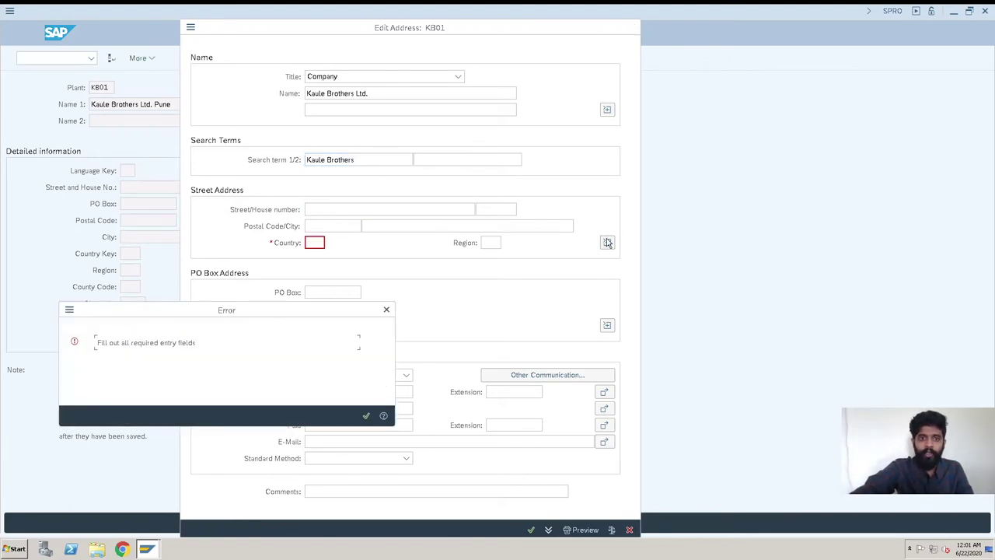
{"action": "left_click", "coordinate": [387, 311]}
Set the country of the plant's street address to IN, closing the country key list without choosing from it
{"action": "left_click", "coordinate": [315, 243]}
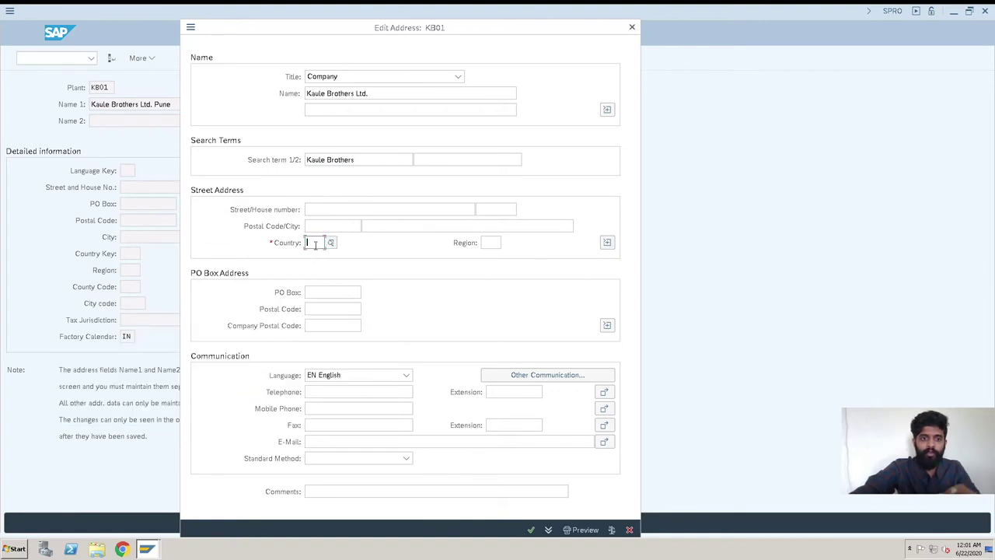
{"action": "type", "text": "I"}
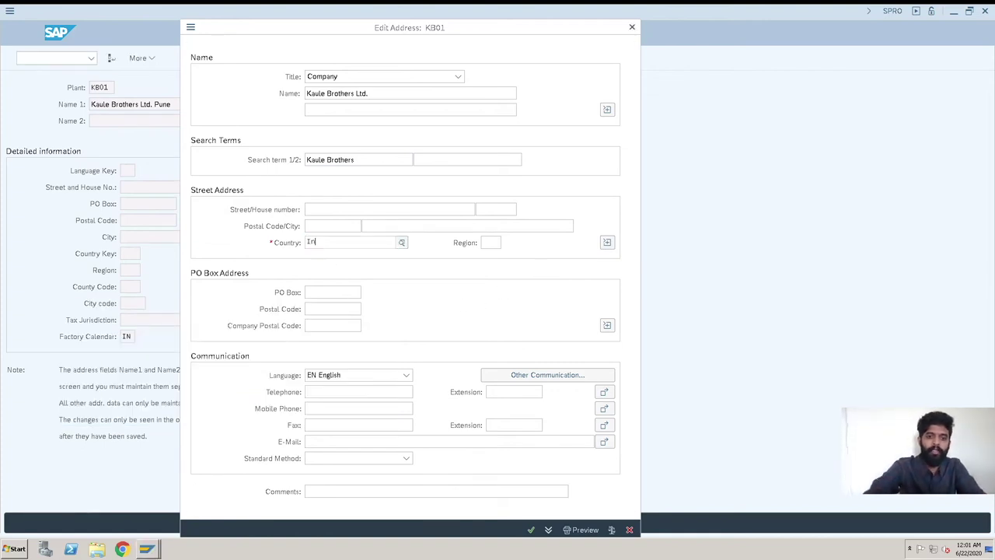
{"action": "type", "text": "n"}
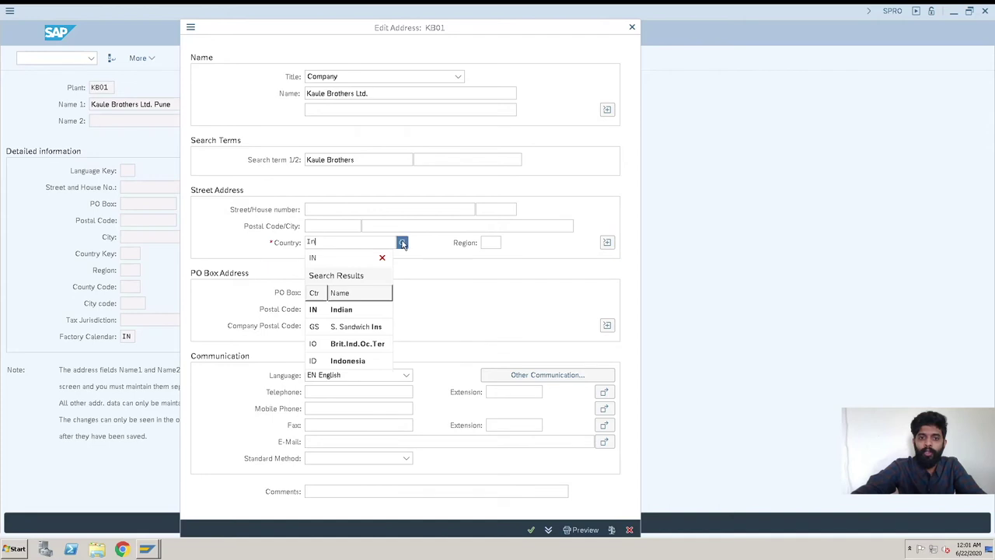
{"action": "left_click", "coordinate": [375, 298]}
{"action": "key", "text": "F4"}
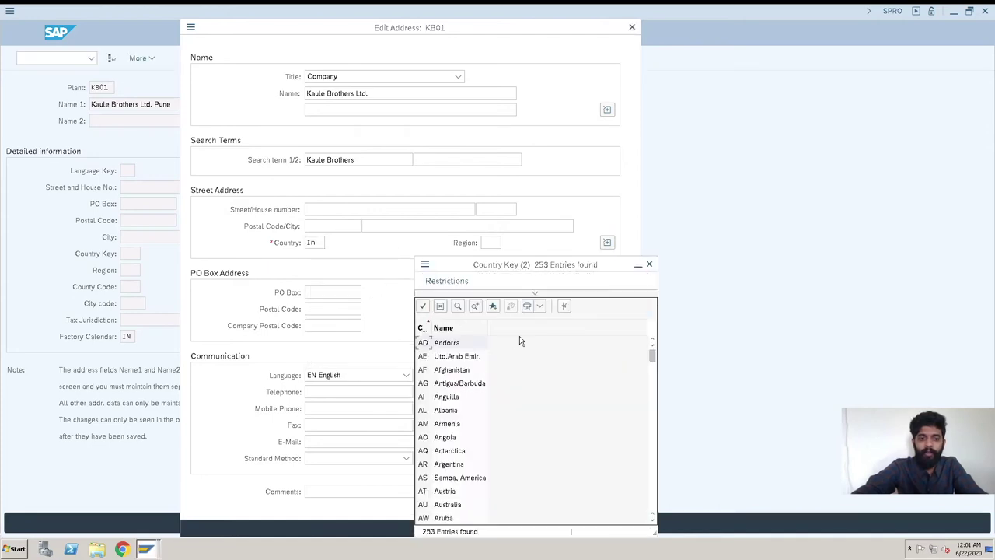
{"action": "key", "text": "Escape"}
{"action": "left_click", "coordinate": [314, 243]}
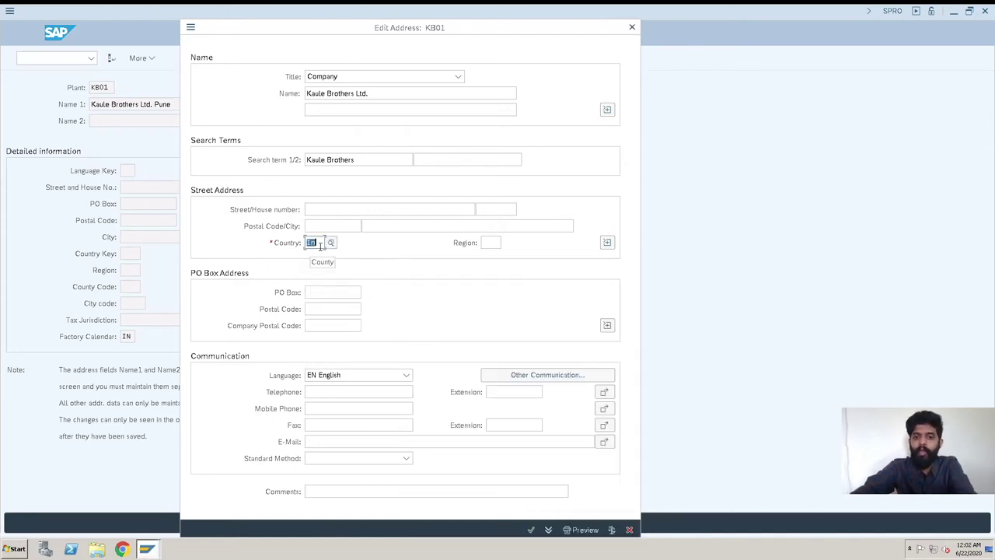
Choose region 13 Maharashtra from the region value list for the street address and confirm the address data
{"action": "left_click", "coordinate": [491, 244]}
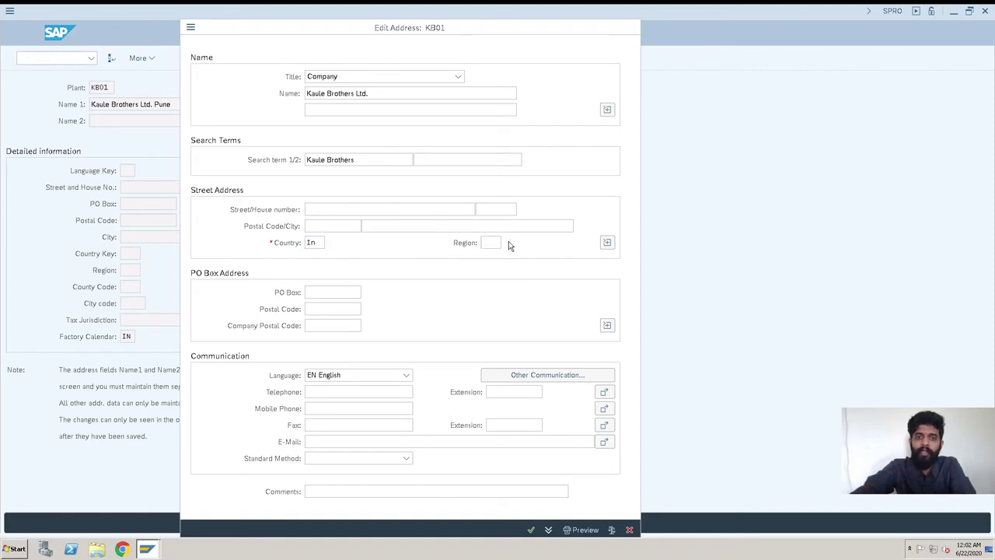
{"action": "left_click", "coordinate": [508, 244]}
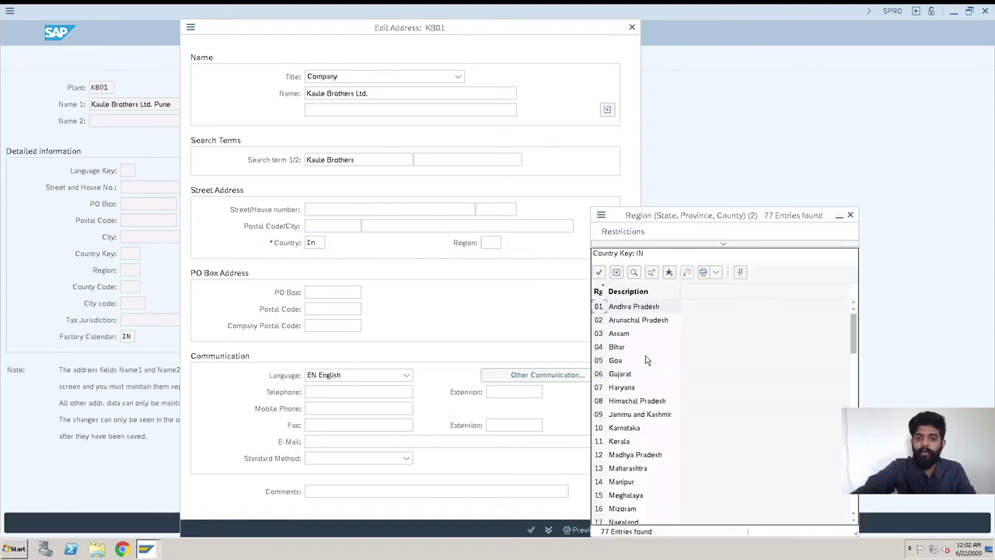
{"action": "scroll", "coordinate": [638, 404], "scroll_direction": "down", "scroll_amount": 2}
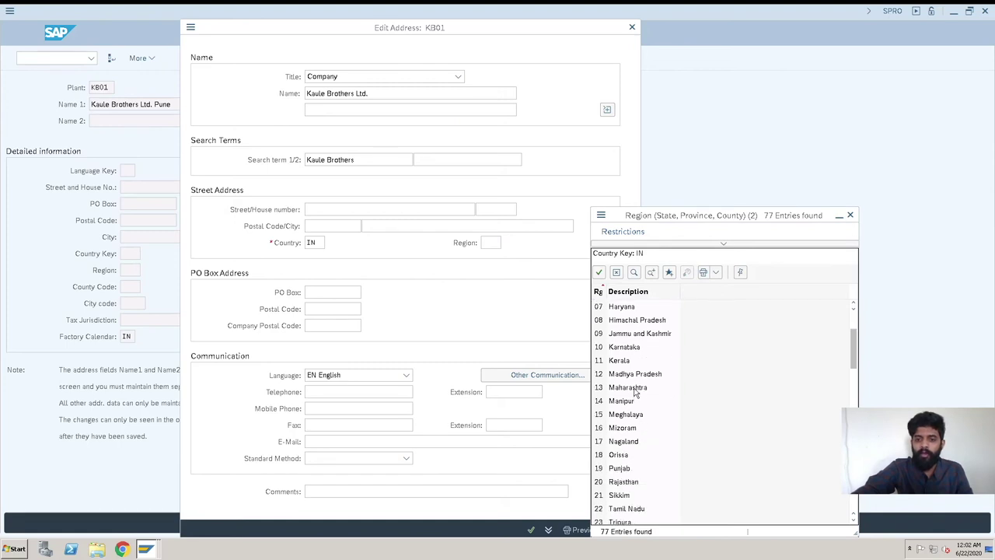
{"action": "double_click", "coordinate": [634, 389]}
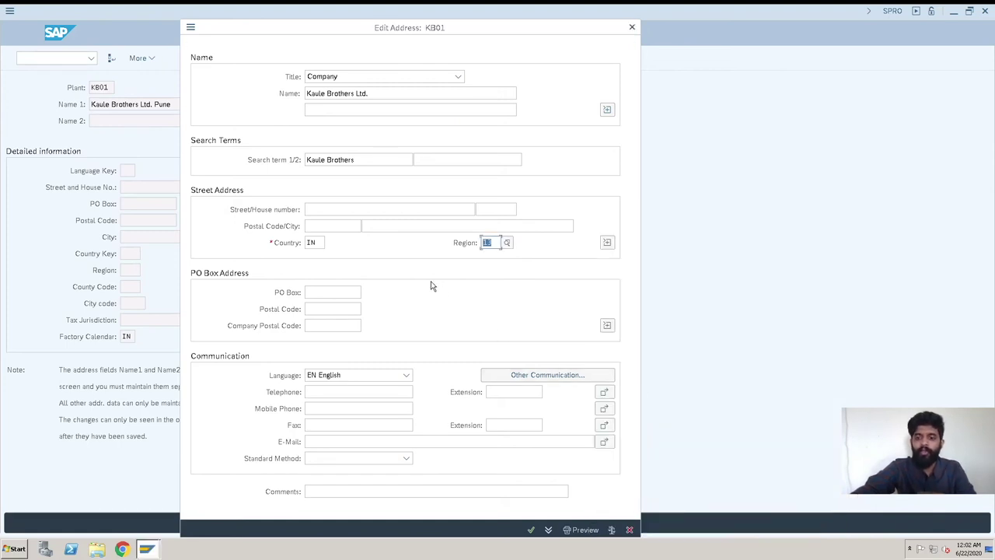
{"action": "key", "text": "Return"}
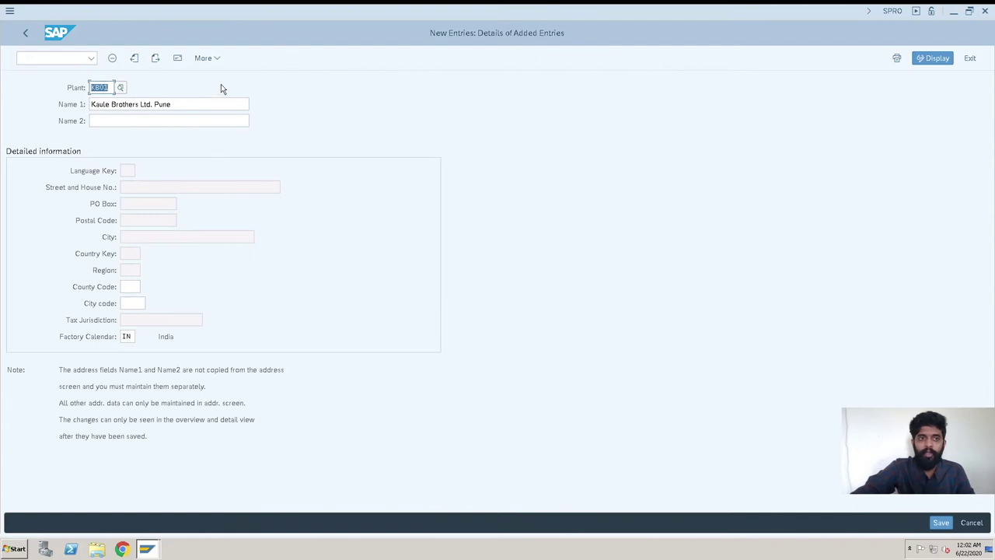
Reopen the address of plant KB01 and enter 411030 as both the street postal code and the PO Box
{"action": "left_click", "coordinate": [177, 58]}
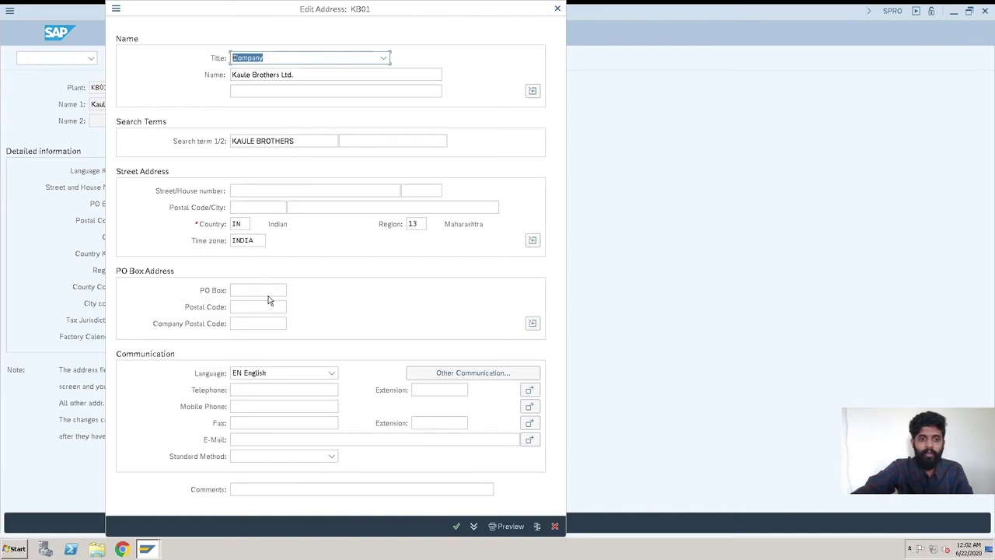
{"action": "left_click", "coordinate": [246, 205]}
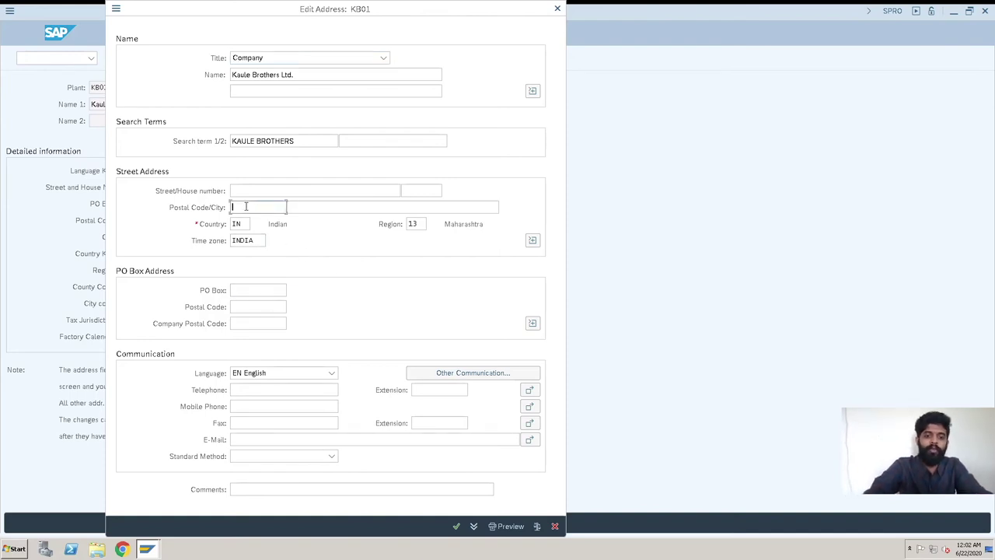
{"action": "type", "text": "41103"}
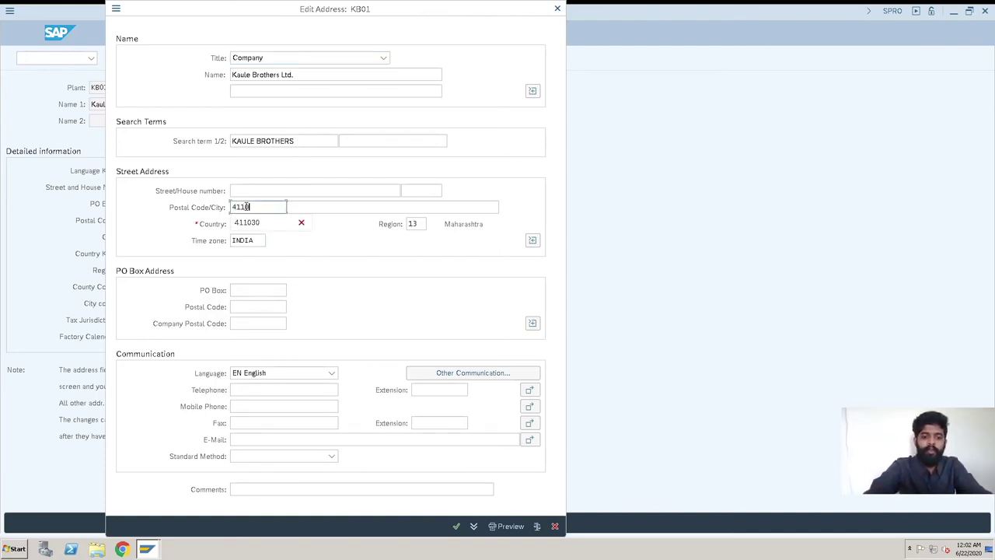
{"action": "type", "text": "0"}
{"action": "left_click", "coordinate": [266, 289]}
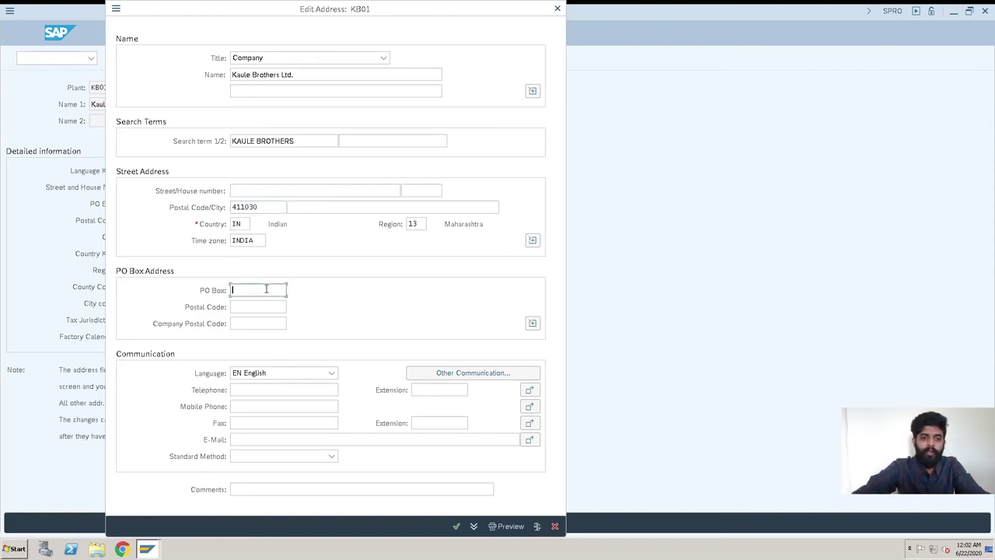
{"action": "type", "text": "411030"}
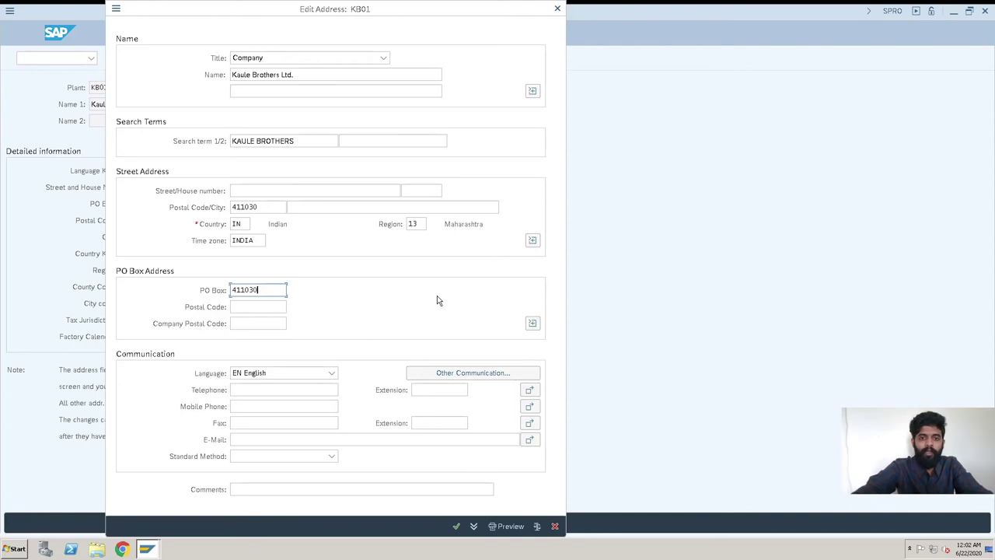
Expand the street address details, look through the additional address and communication fields, and confirm the address
{"action": "left_click", "coordinate": [533, 239]}
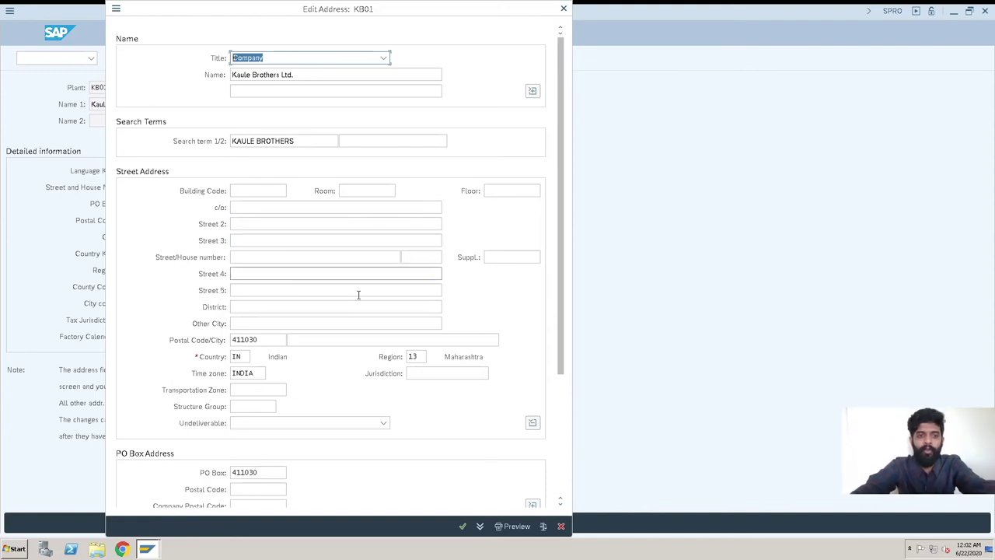
{"action": "scroll", "coordinate": [363, 301], "scroll_direction": "down", "scroll_amount": 3}
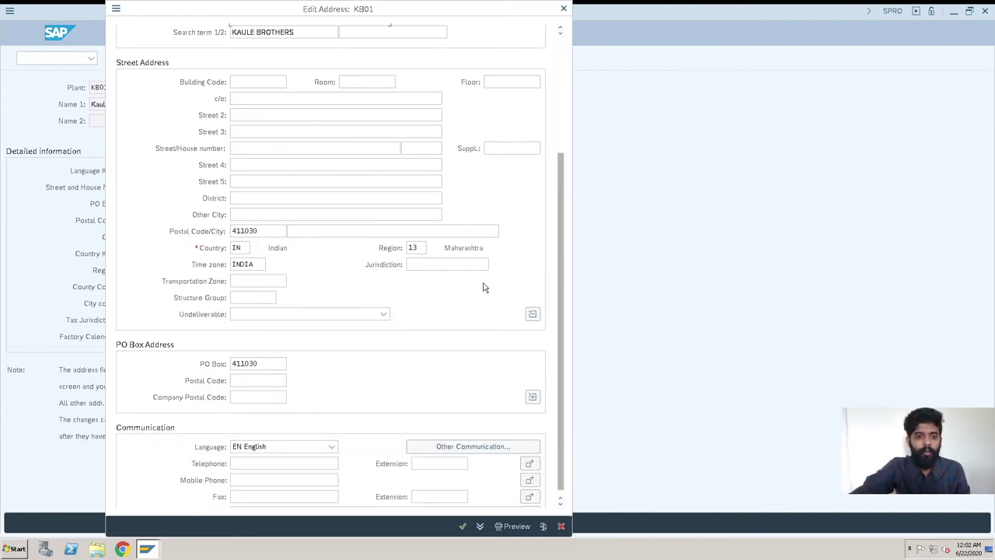
{"action": "scroll", "coordinate": [484, 284], "scroll_direction": "down", "scroll_amount": 2}
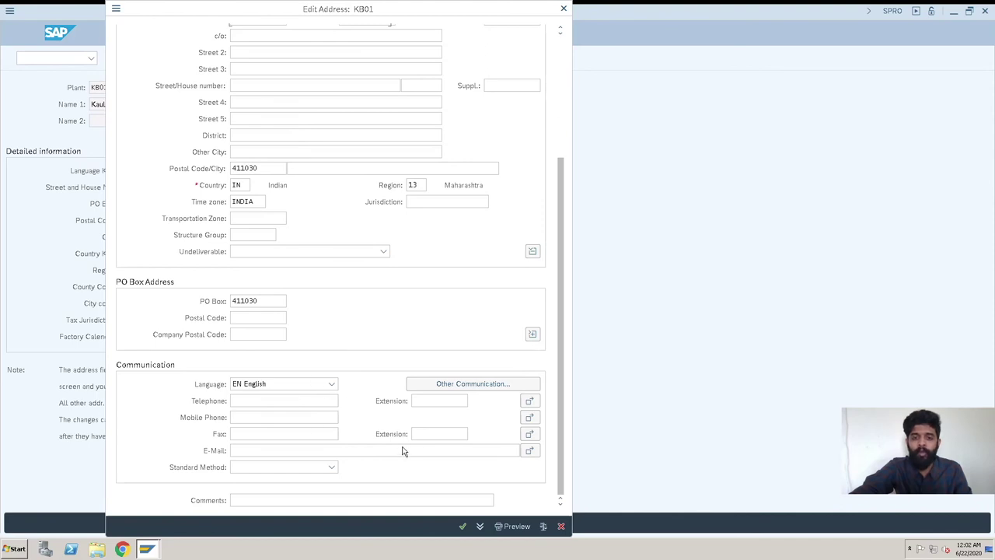
{"action": "left_click", "coordinate": [464, 528]}
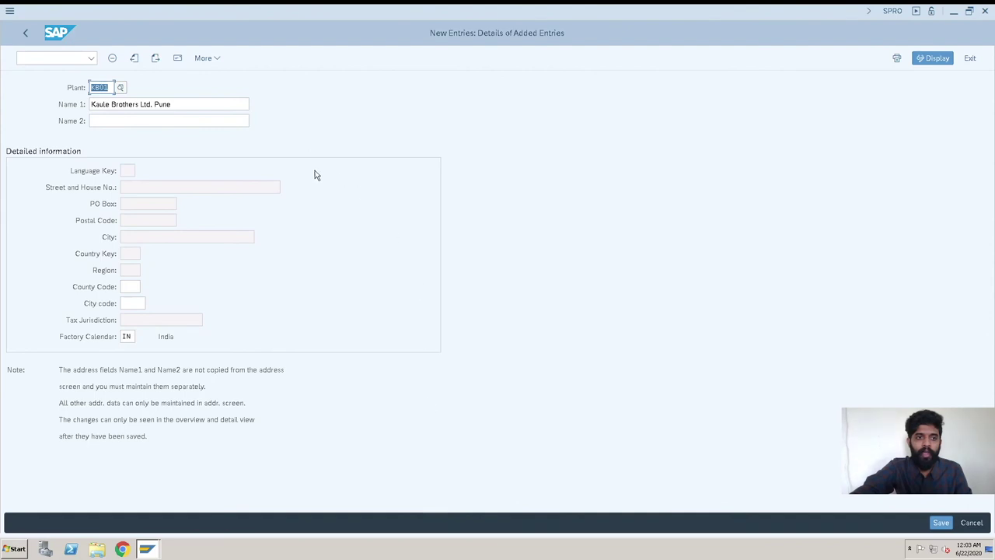
Save plant KB01, confirm its address again and accept the customizing request MM - Company Code, 20.06.2020
{"action": "left_click", "coordinate": [940, 523]}
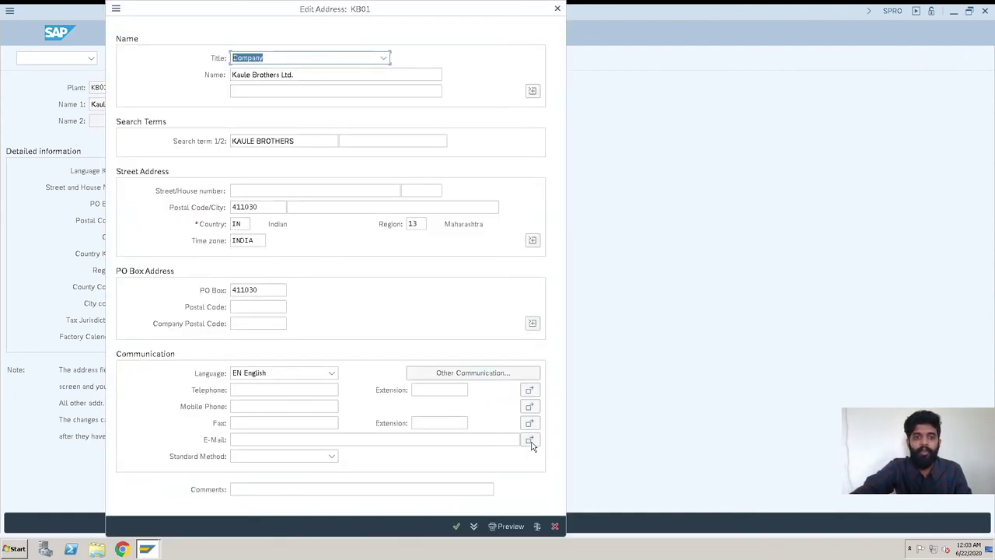
{"action": "left_click", "coordinate": [456, 526]}
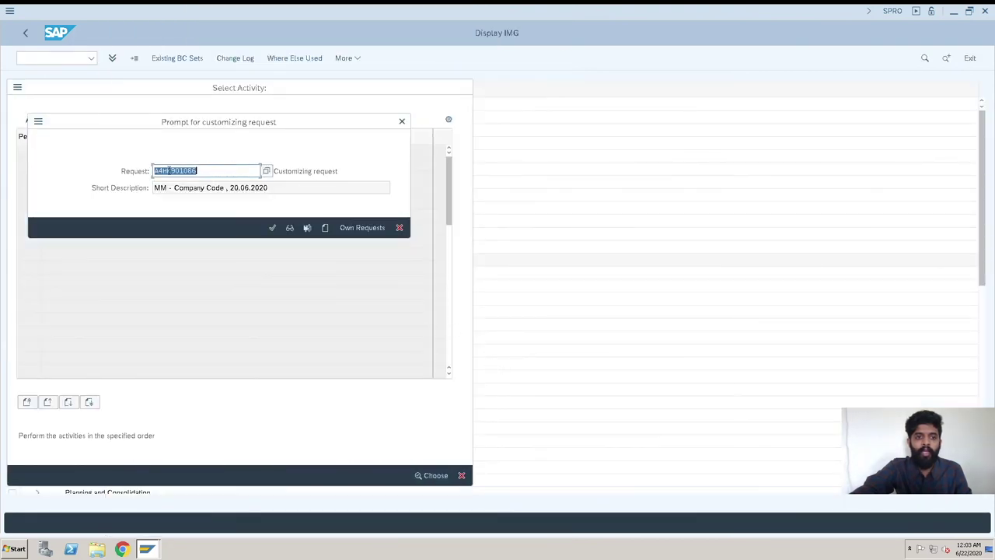
{"action": "left_click", "coordinate": [273, 229]}
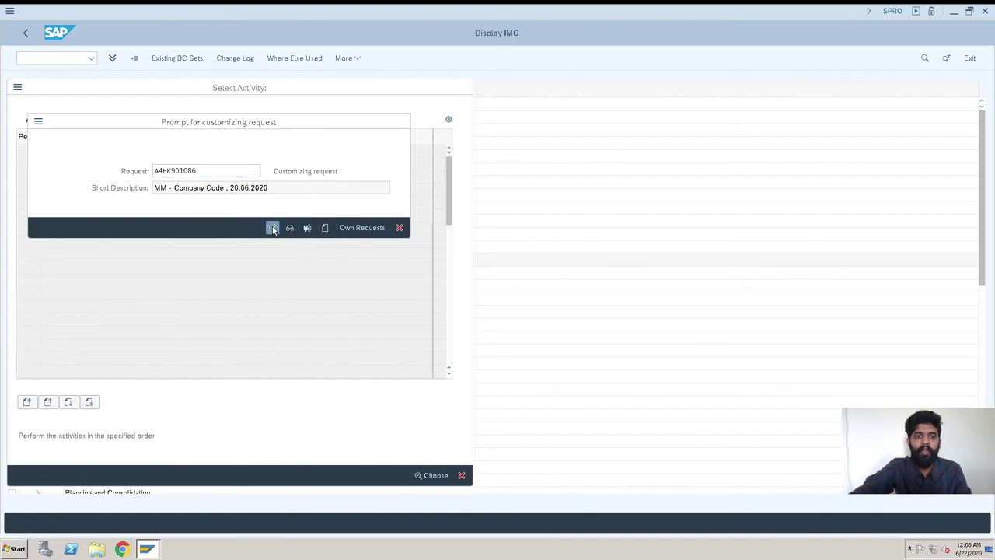